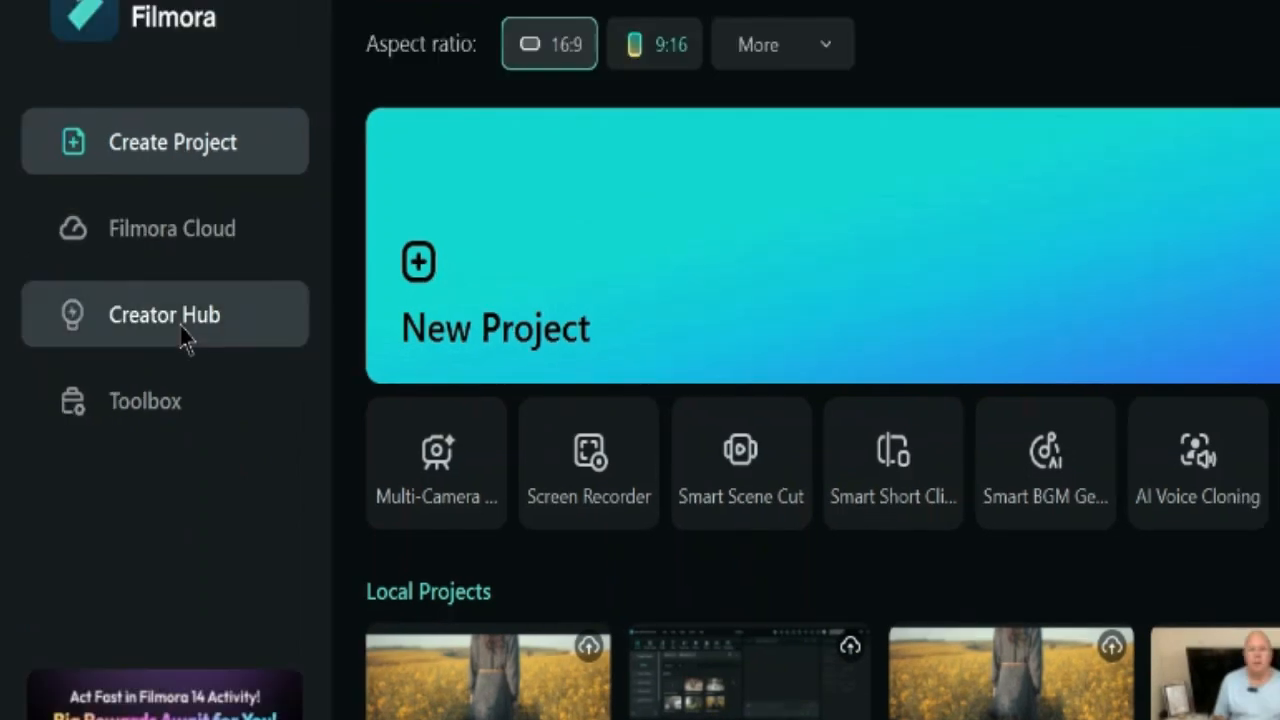
# Look through the tutorials and courses in the Creator Hub and the AI tools in the Toolbox.
pyautogui.click(181, 337)
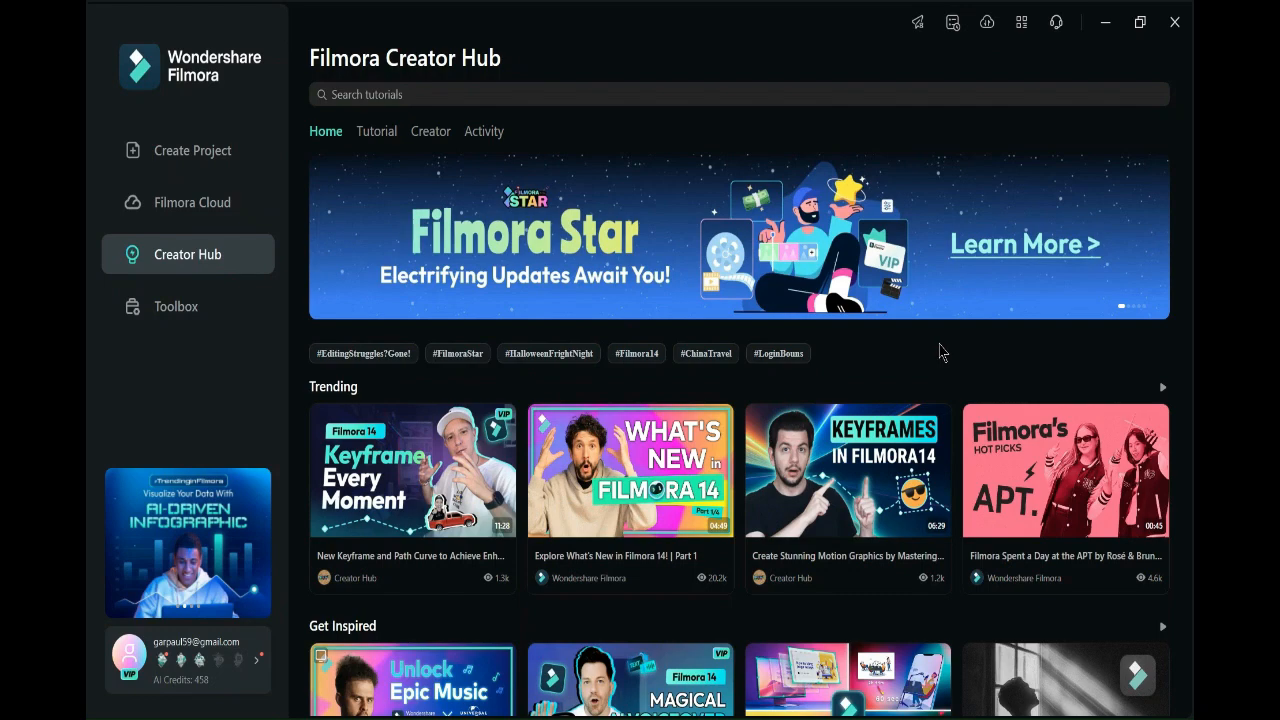
pyautogui.scroll(-8, 940, 350)
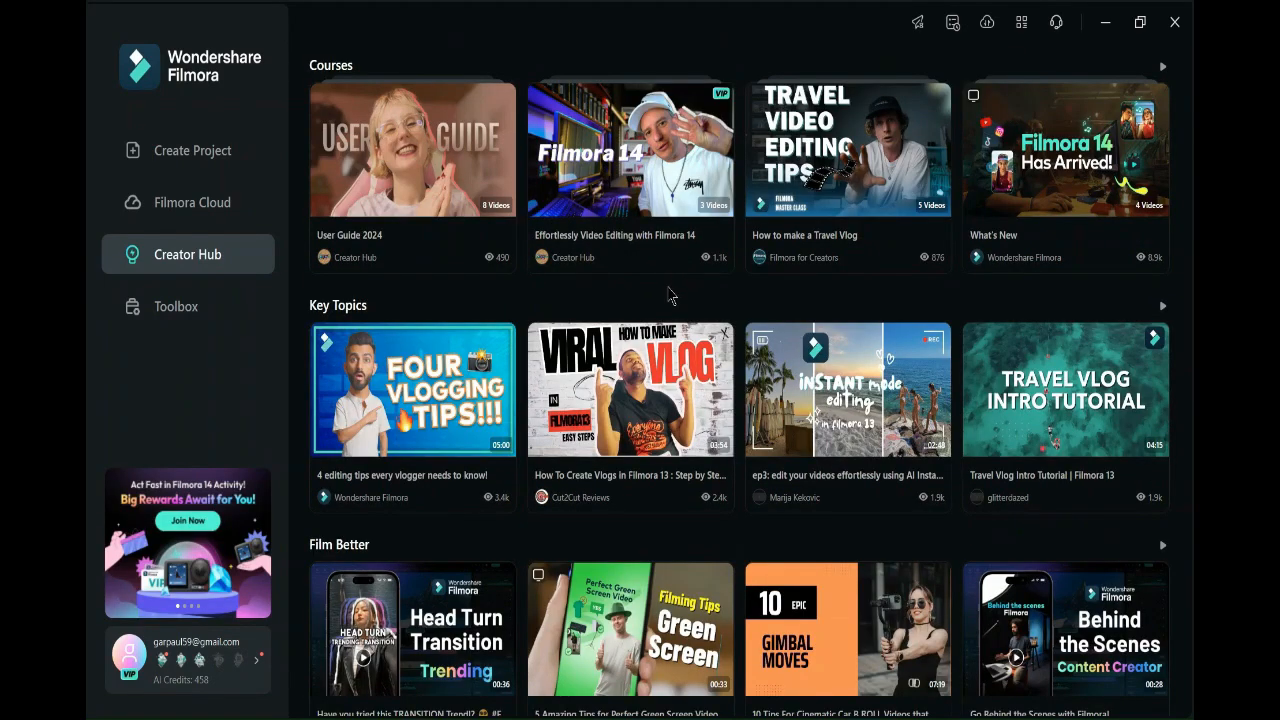
pyautogui.click(180, 310)
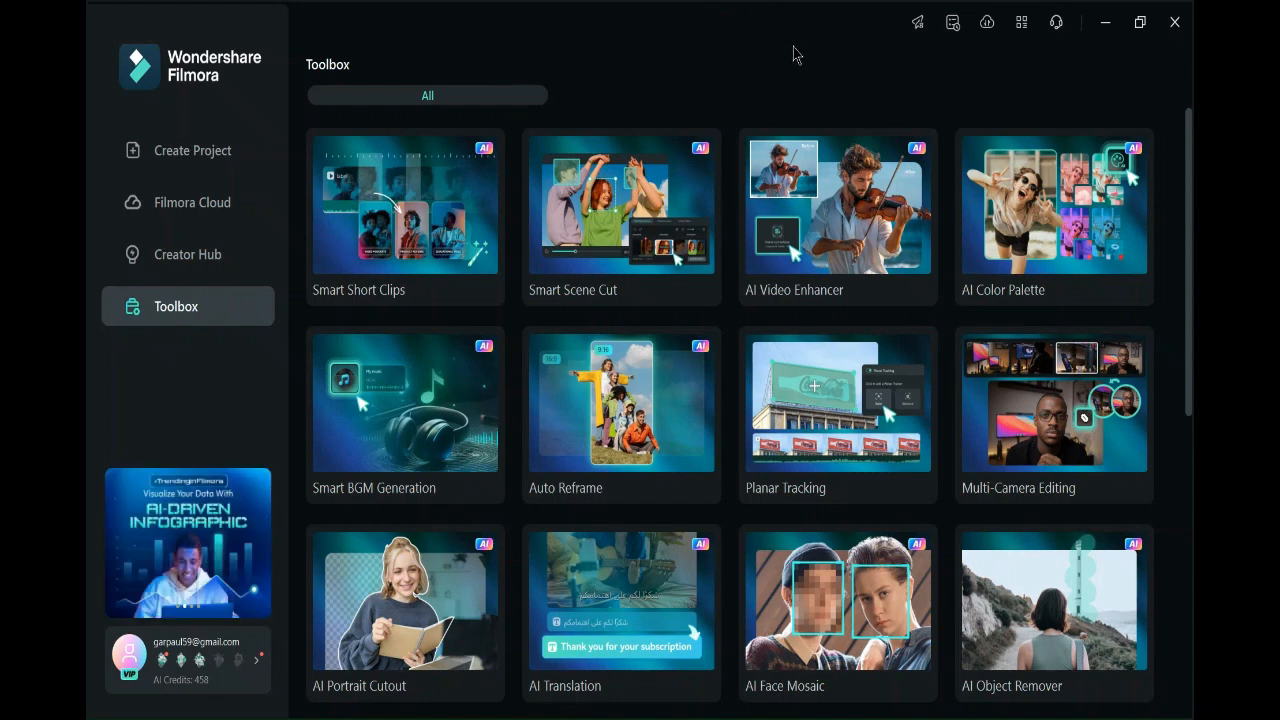
pyautogui.scroll(-2, 714, 349)
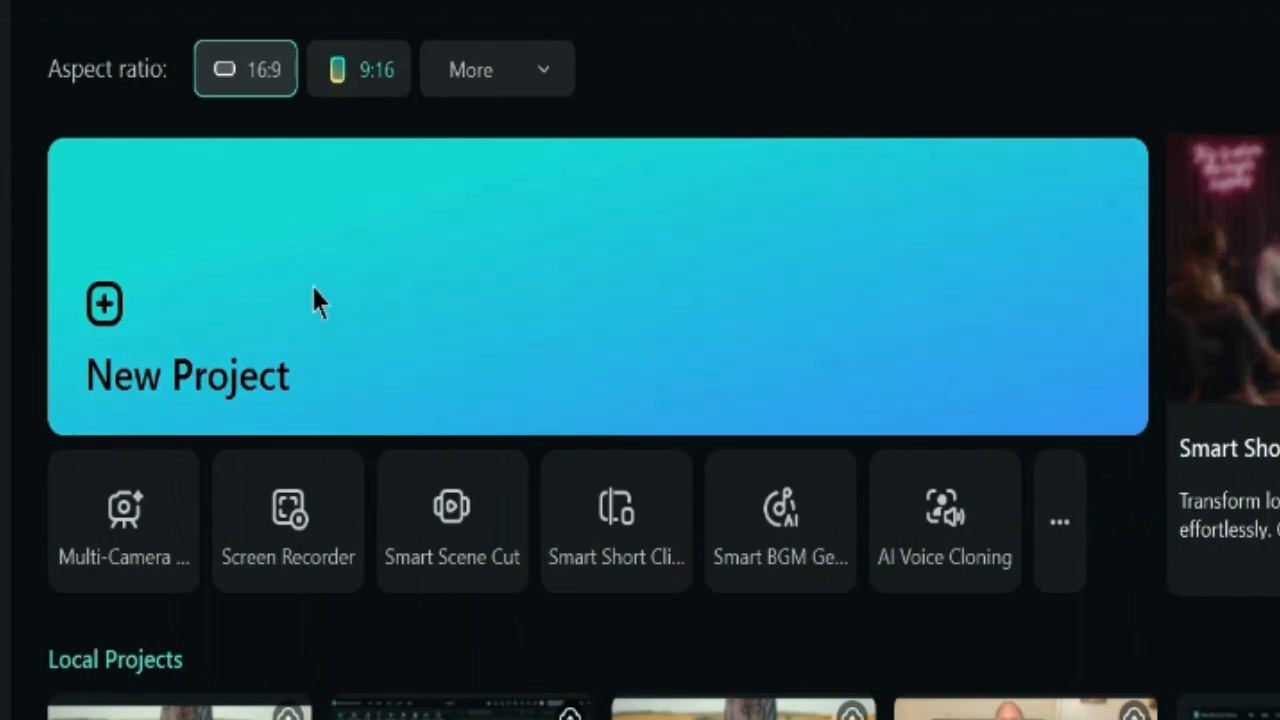
# Create a new 16:9 project and import all six clips from the edit video folder into the project media.
pyautogui.click(754, 220)
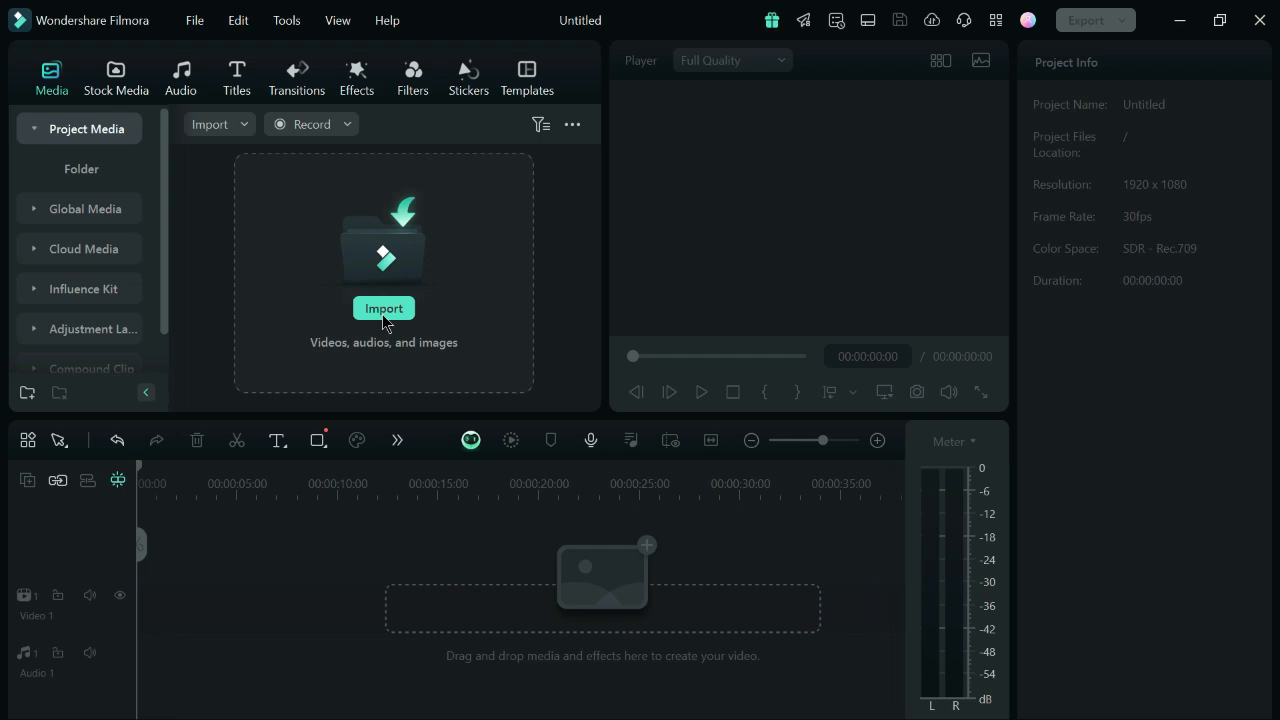
pyautogui.click(383, 310)
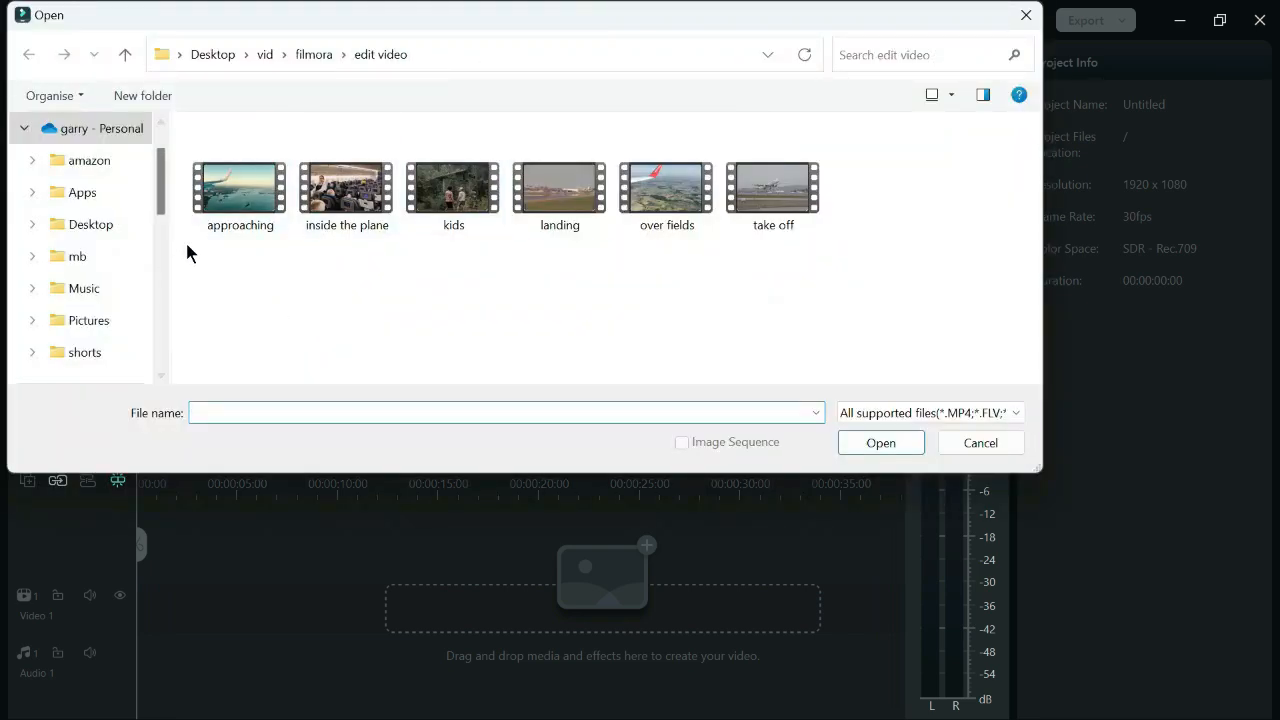
pyautogui.moveTo(187, 245); pyautogui.dragTo(872, 206)
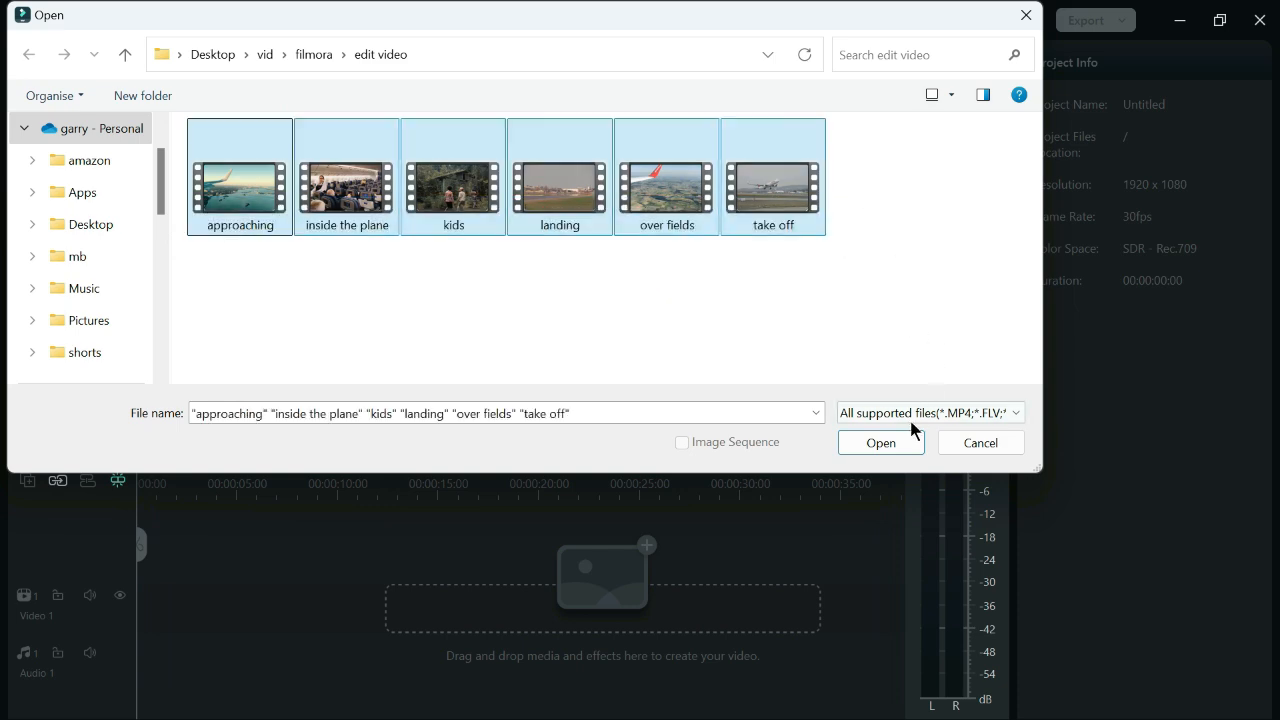
pyautogui.click(884, 443)
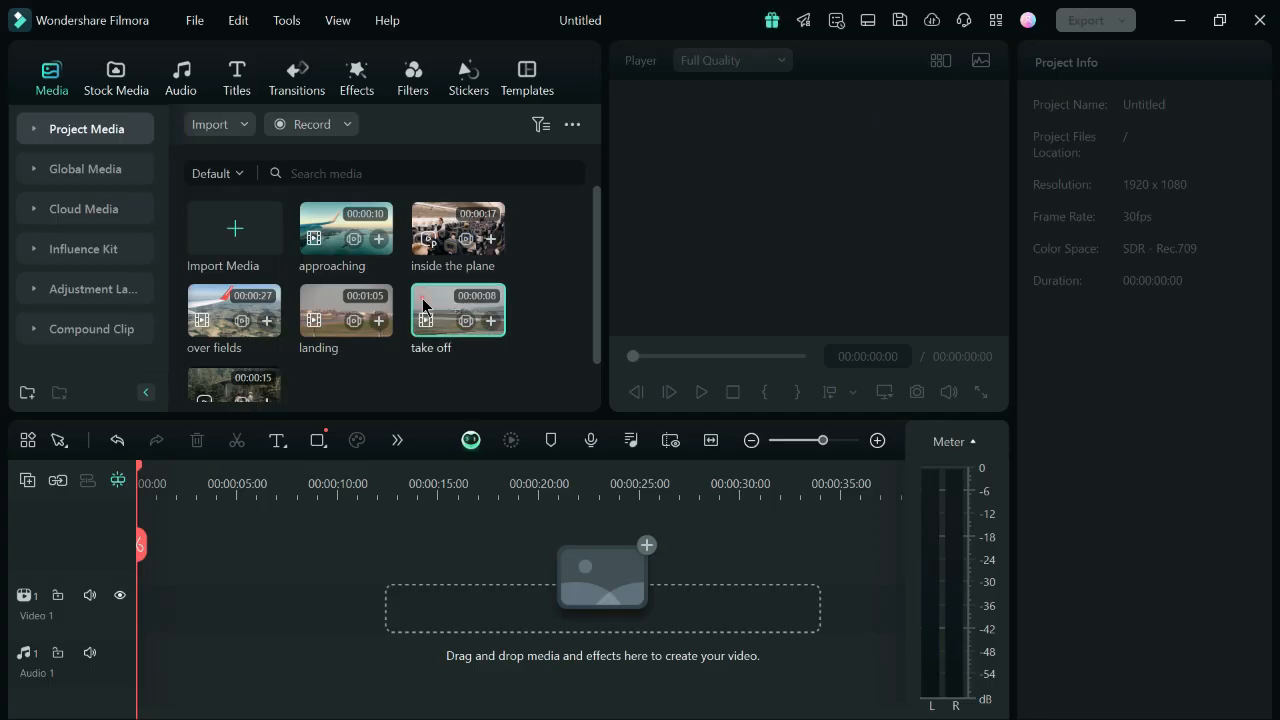
# Add the take off clip to the timeline, match the project settings to 1920 x 1080 29.97fps, and preview the clip.
pyautogui.click(490, 320)
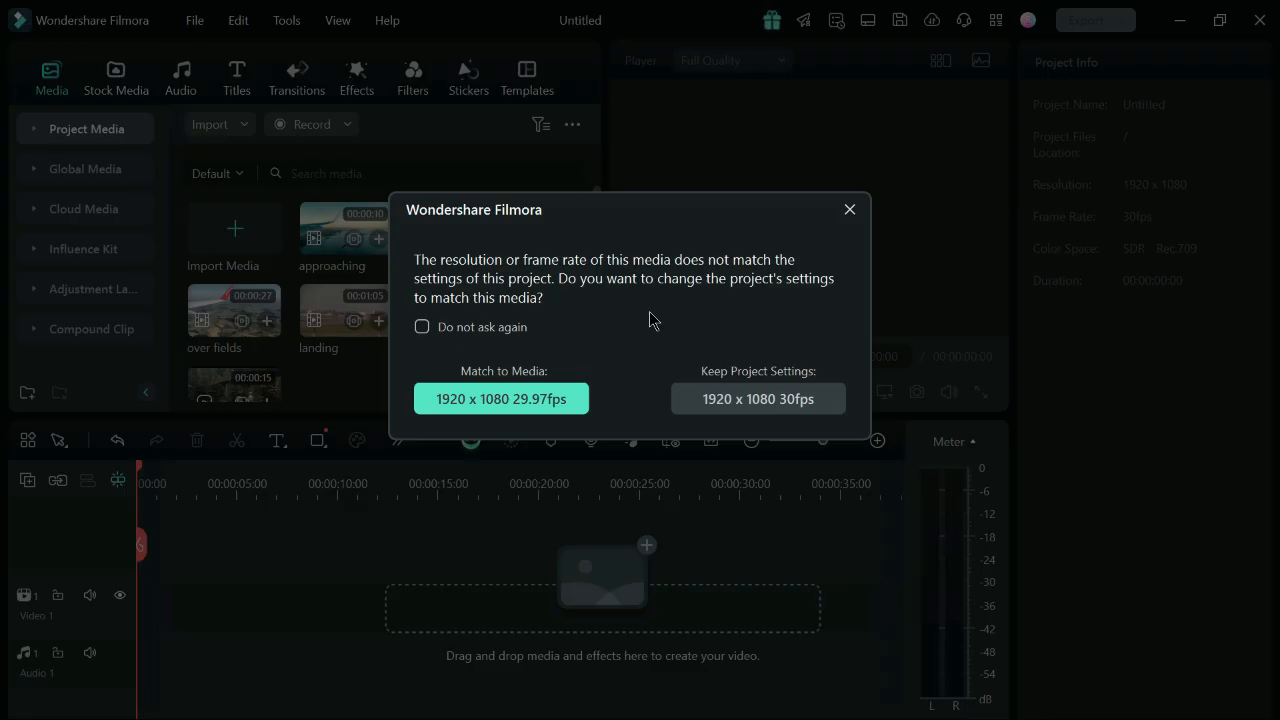
pyautogui.click(500, 399)
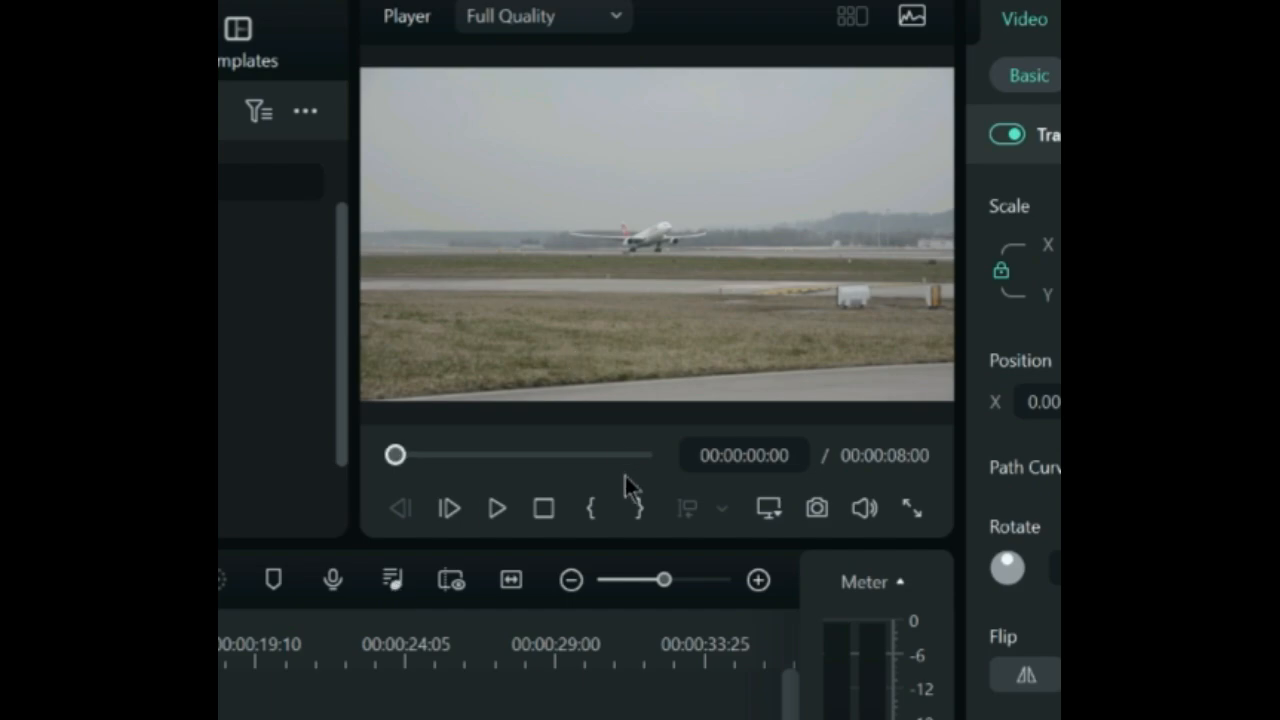
pyautogui.click(498, 510)
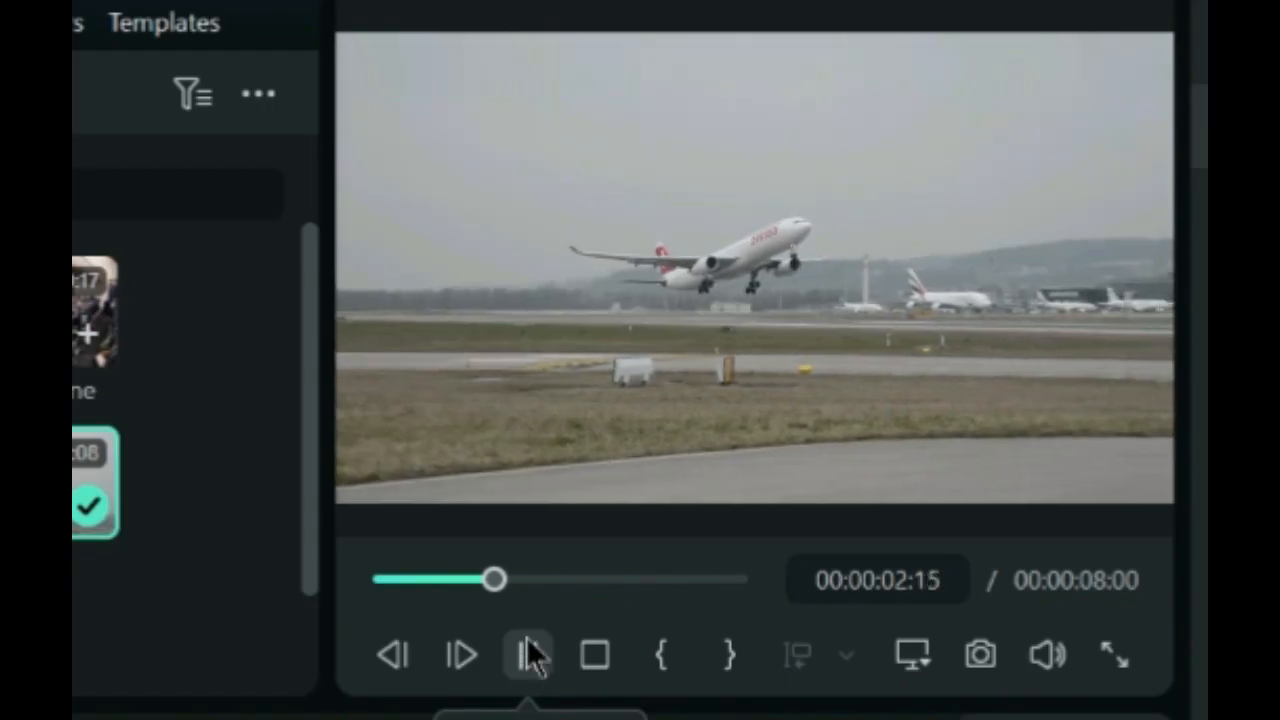
pyautogui.click(530, 655)
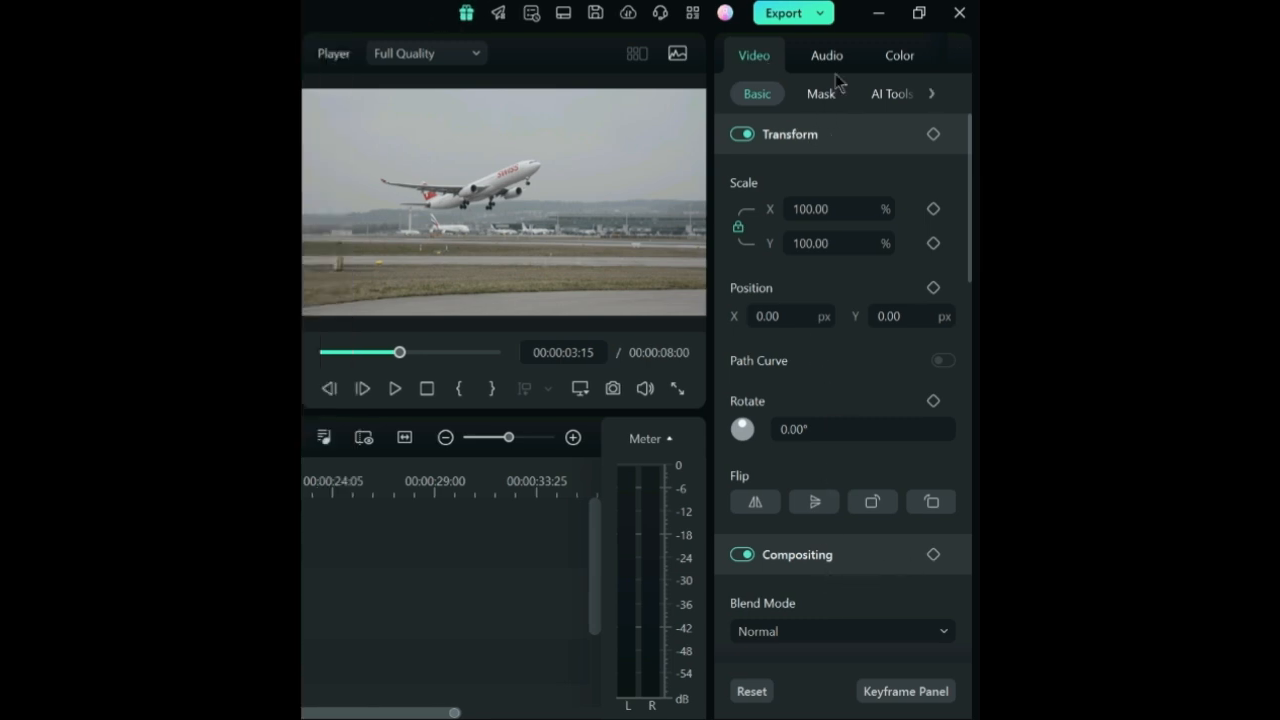
# Lower the take off clip's volume to about -44.47 dB and look over its other audio adjustments.
pyautogui.click(822, 60)
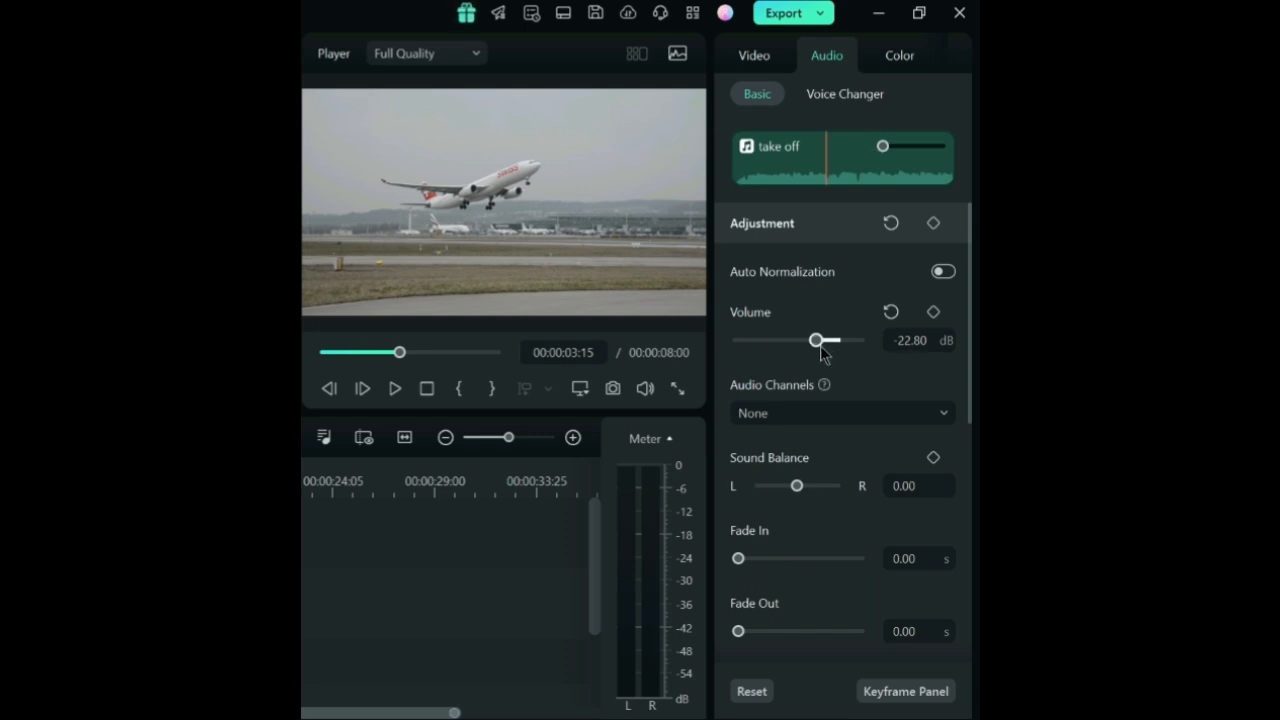
pyautogui.moveTo(820, 346)
pyautogui.mouseDown()
pyautogui.moveTo(799, 346)
pyautogui.moveTo(815, 342)
pyautogui.mouseUp()
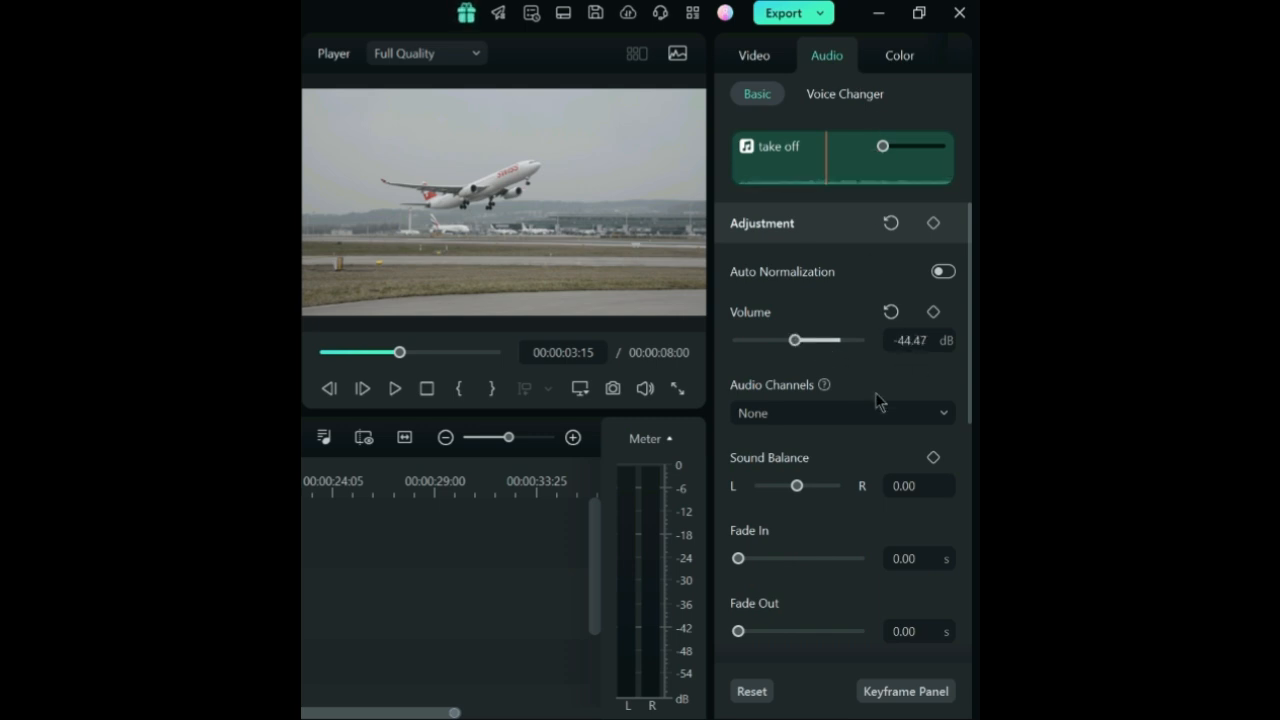
pyautogui.scroll(-1, 870, 422)
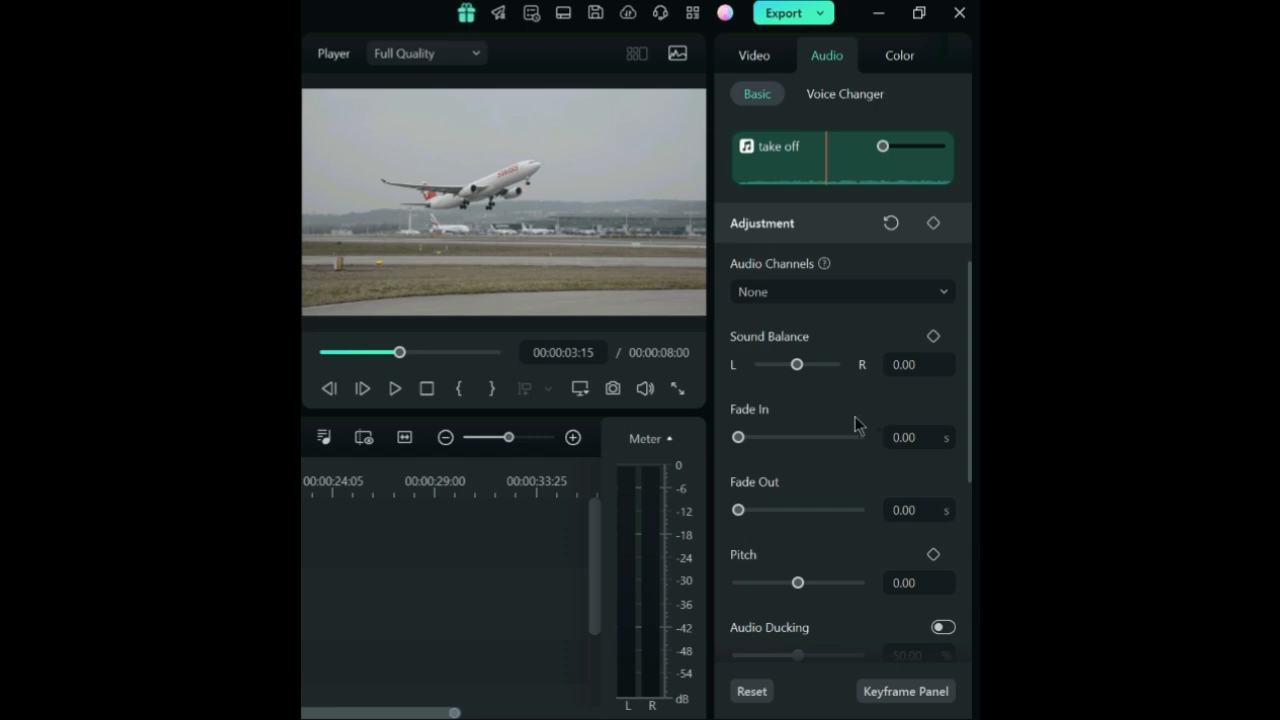
pyautogui.scroll(1, 841, 432)
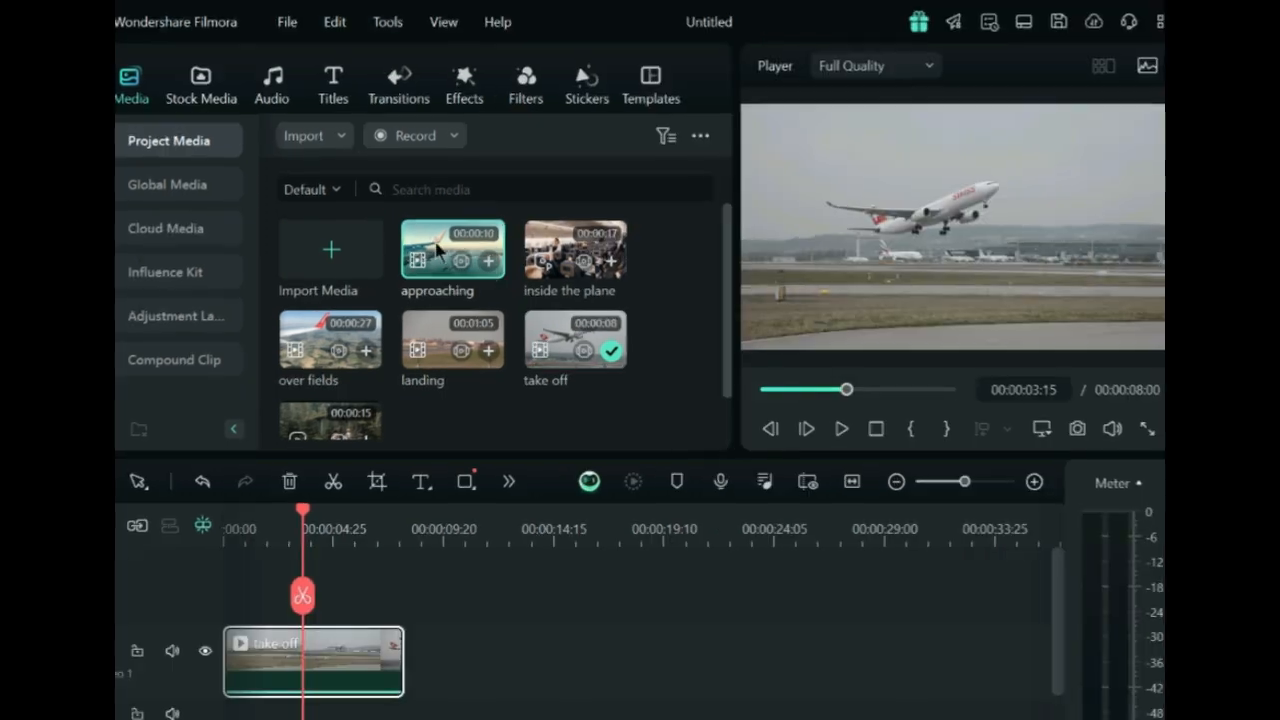
# Add the approaching, inside the plane and over fields clips in sequence after take off, matching the project settings to each clip.
pyautogui.moveTo(333, 210); pyautogui.dragTo(320, 600)
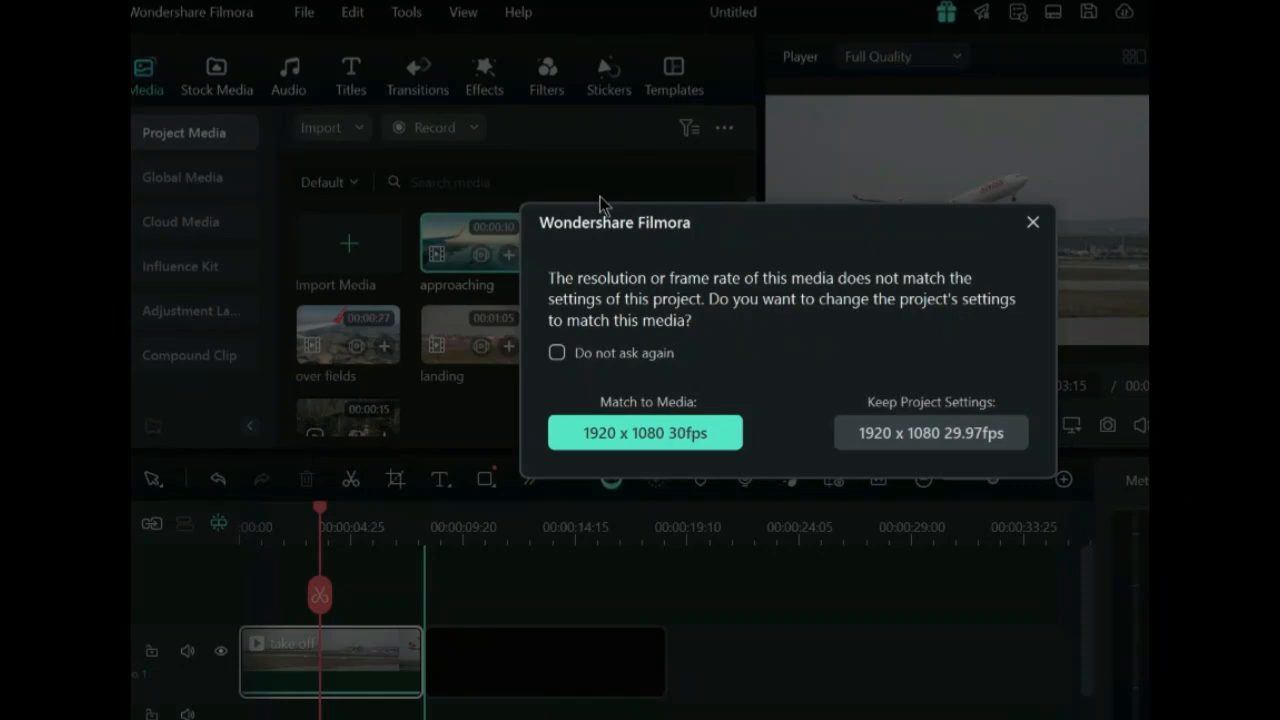
pyautogui.click(650, 438)
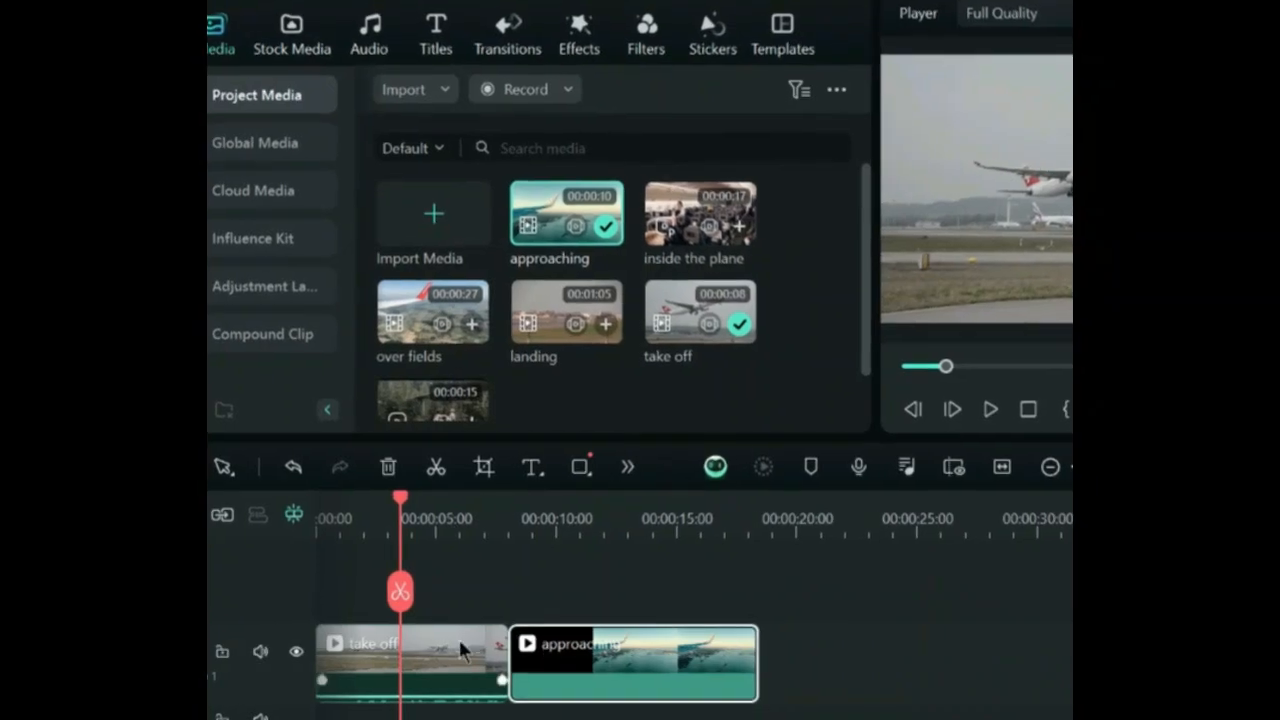
pyautogui.moveTo(692, 215); pyautogui.dragTo(866, 605)
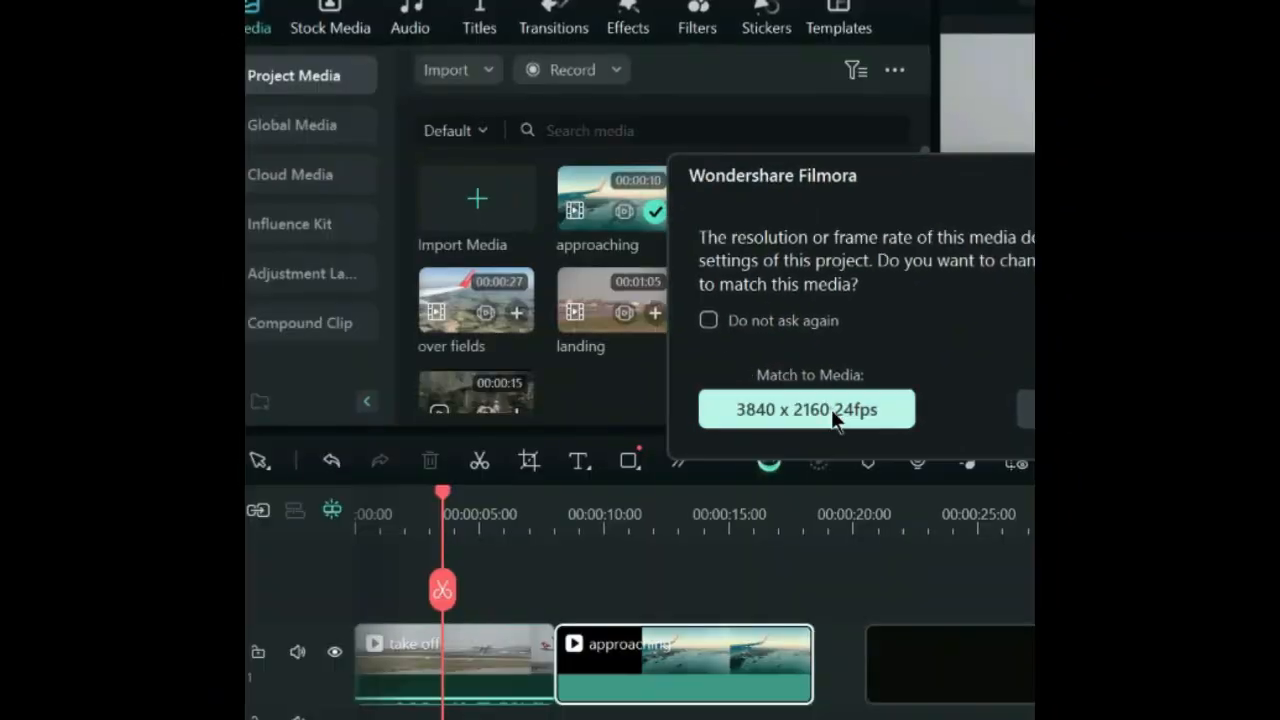
pyautogui.click(802, 412)
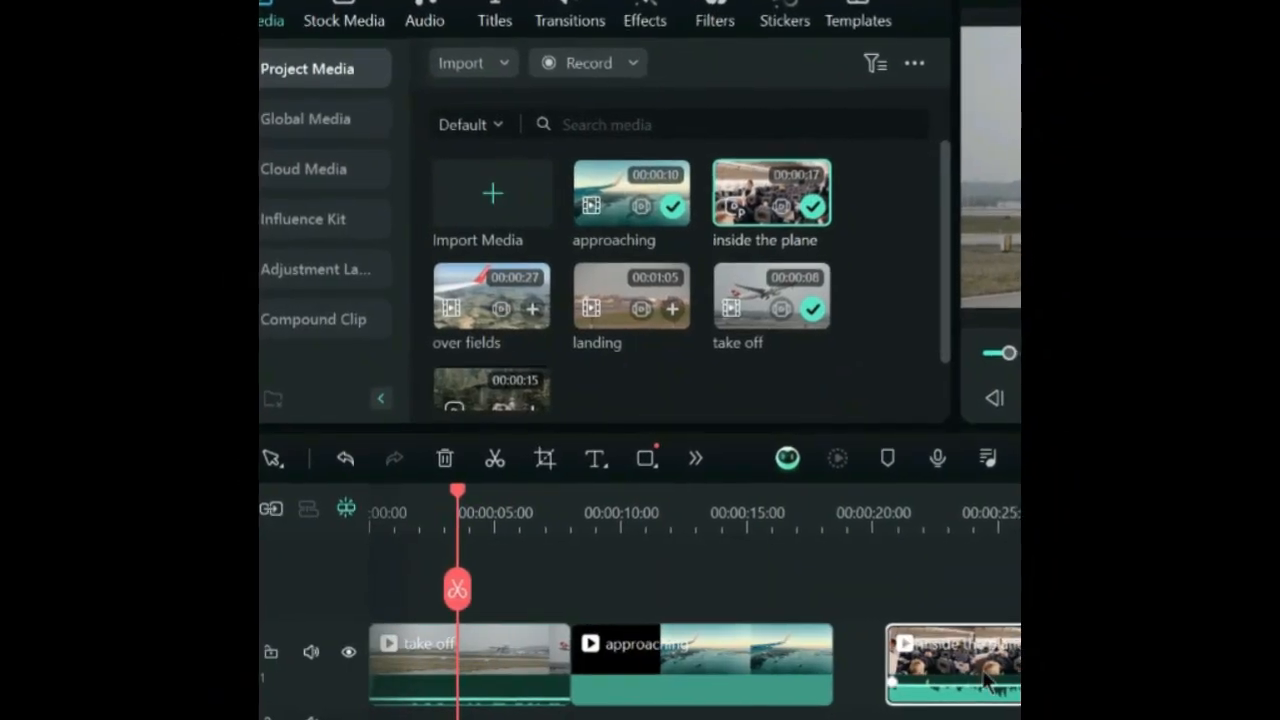
pyautogui.moveTo(935, 660); pyautogui.dragTo(881, 660)
pyautogui.moveTo(484, 298); pyautogui.dragTo(845, 616)
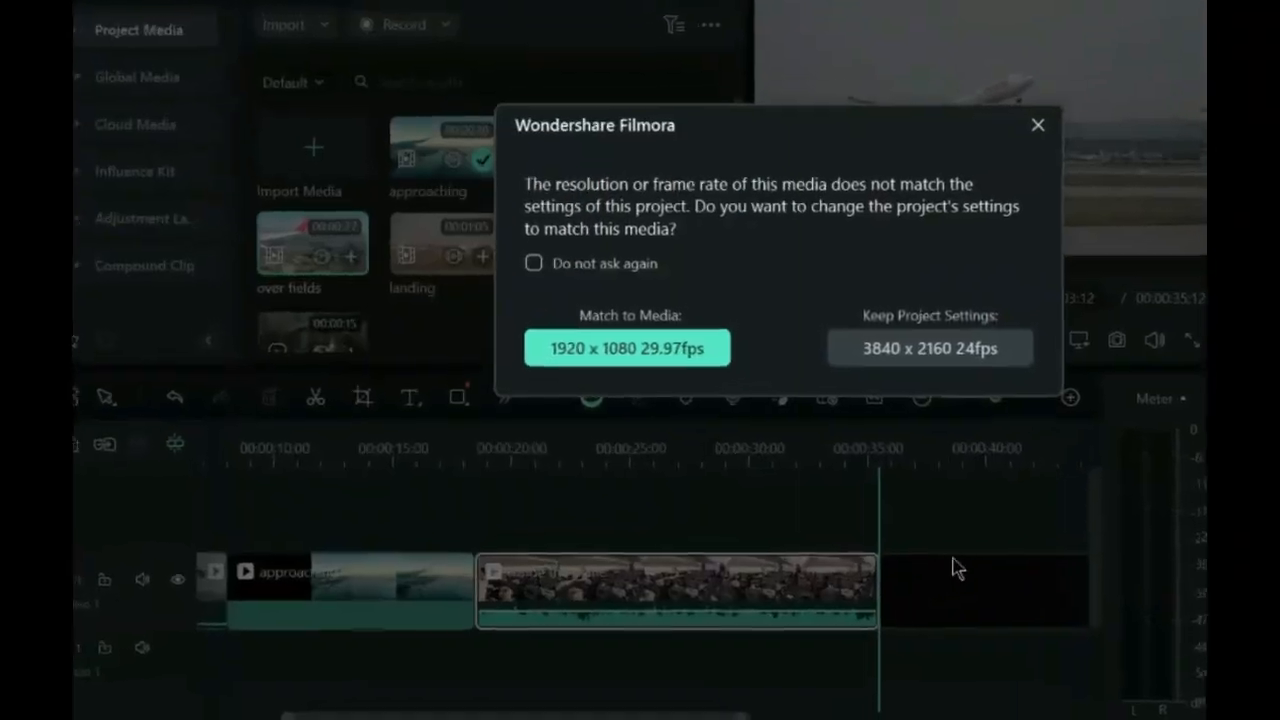
pyautogui.click(610, 397)
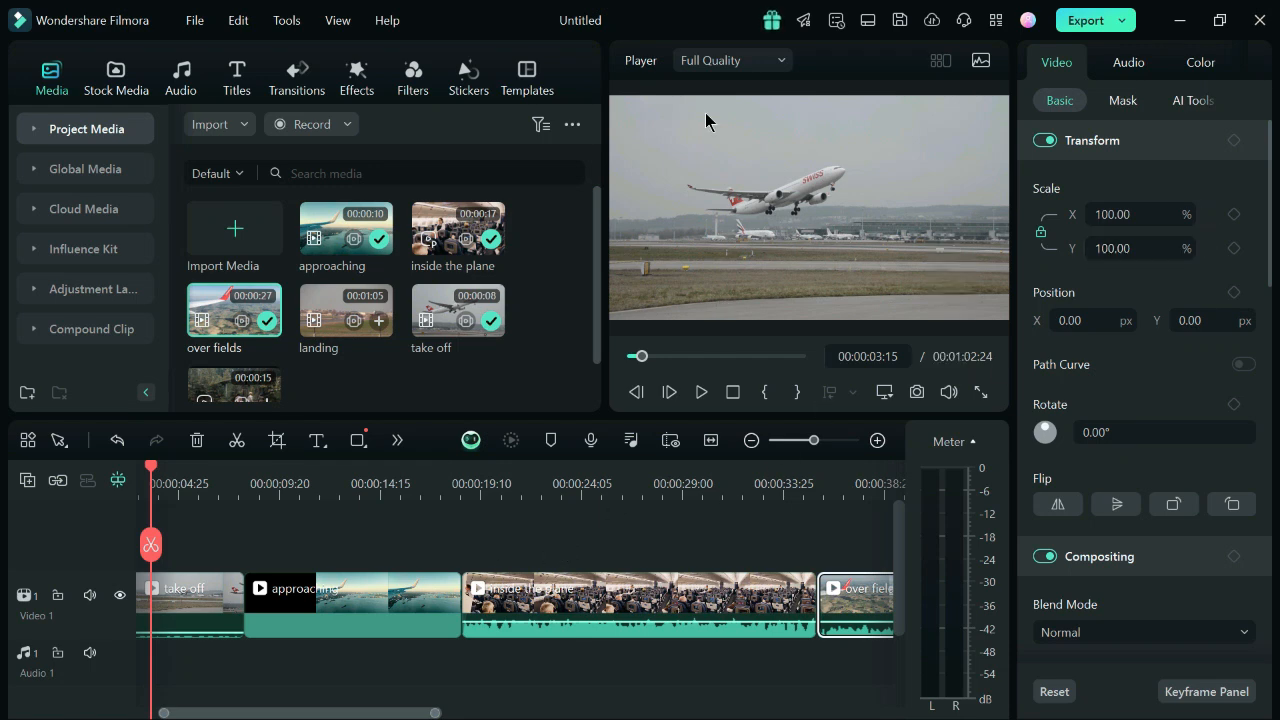
# Select all clips on the timeline, lower their volume together to about -50.42 dB, and play back part of the sequence.
pyautogui.click(250, 26)
pyautogui.click(629, 498)
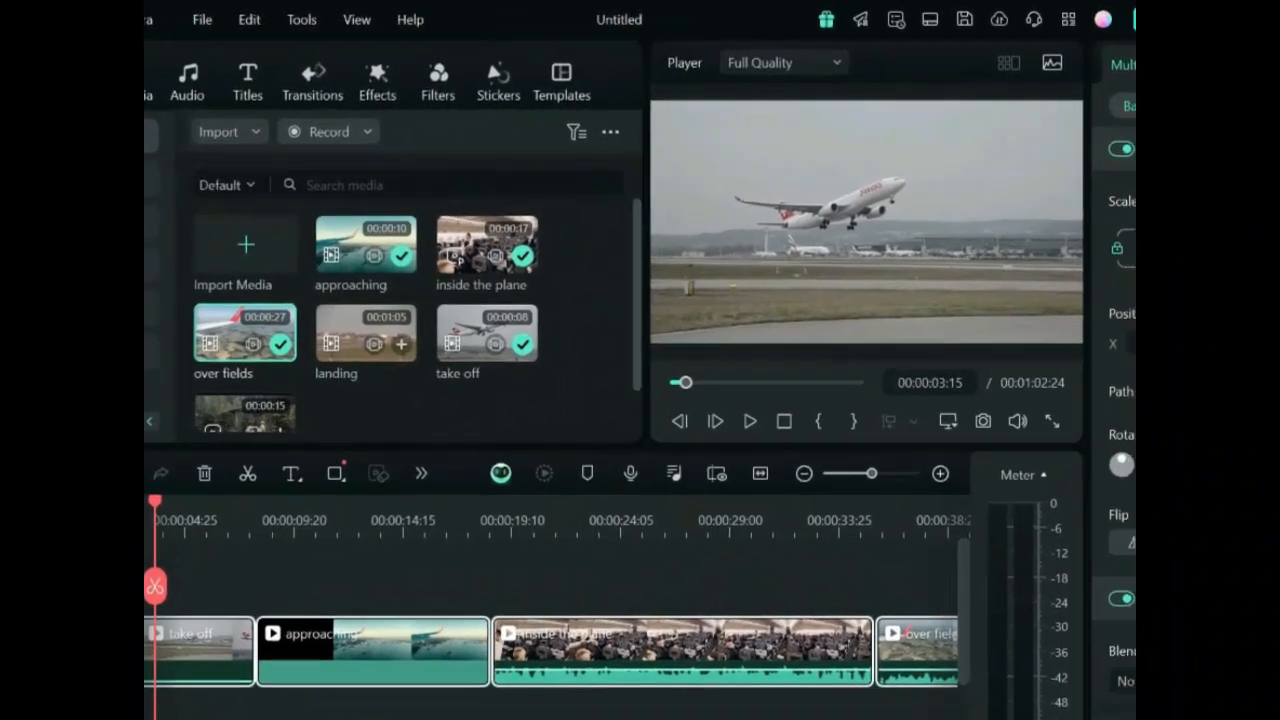
pyautogui.click(1128, 63)
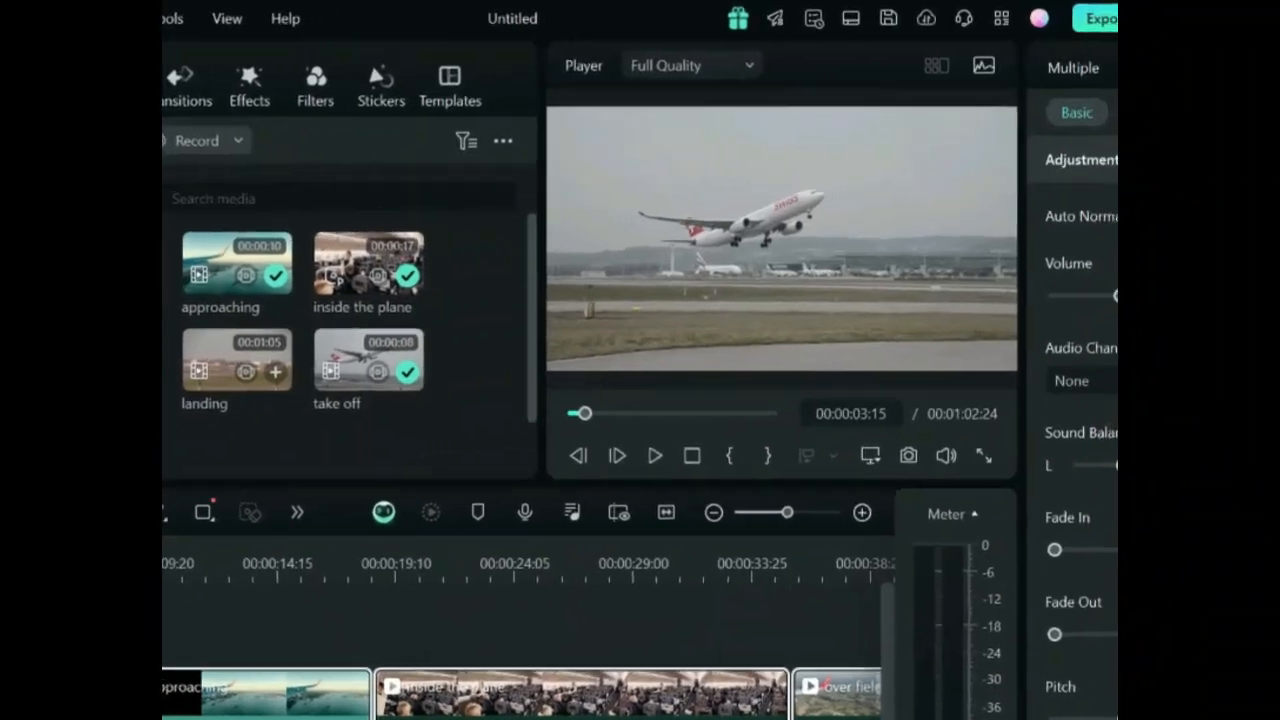
pyautogui.moveTo(1015, 337); pyautogui.dragTo(1006, 337)
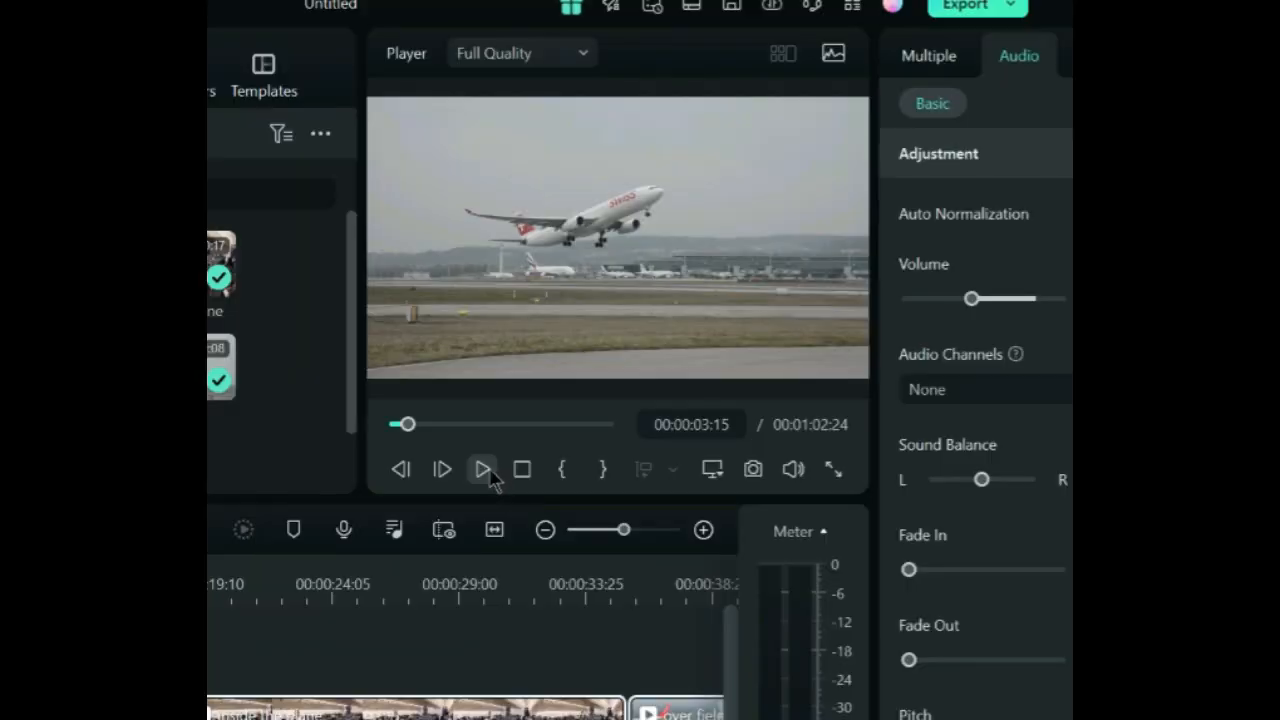
pyautogui.click(484, 471)
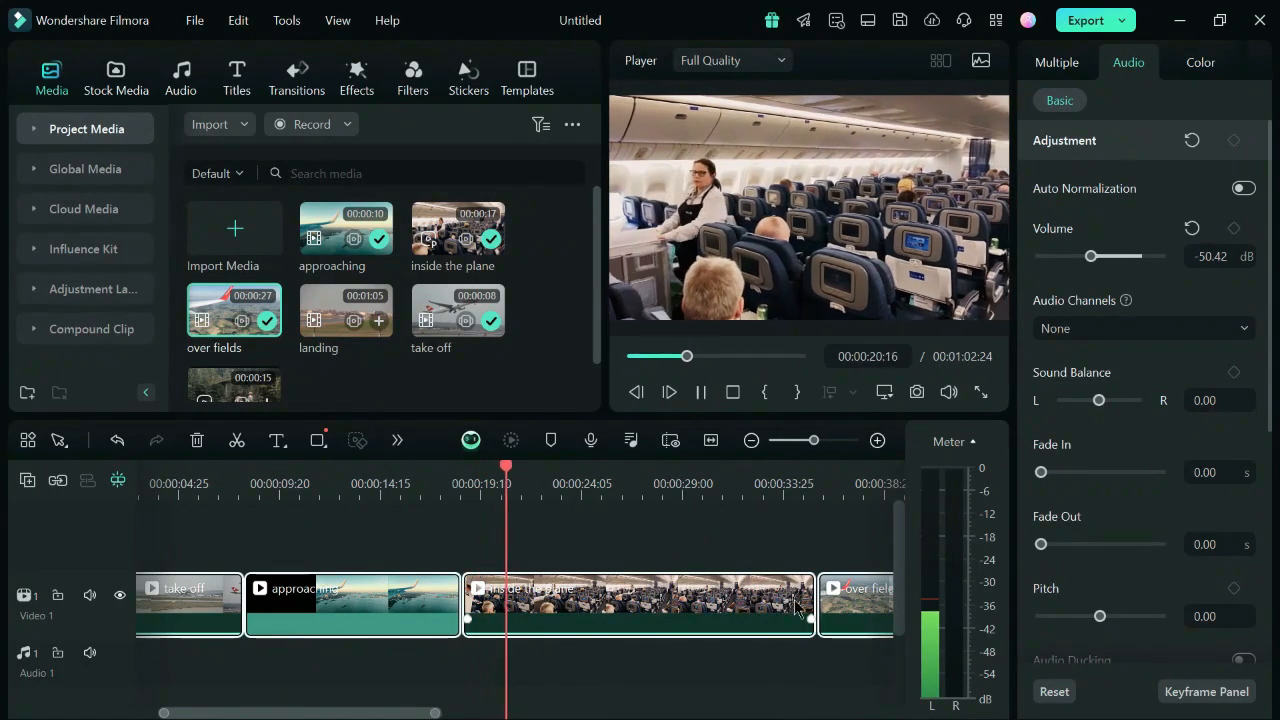
pyautogui.click(701, 392)
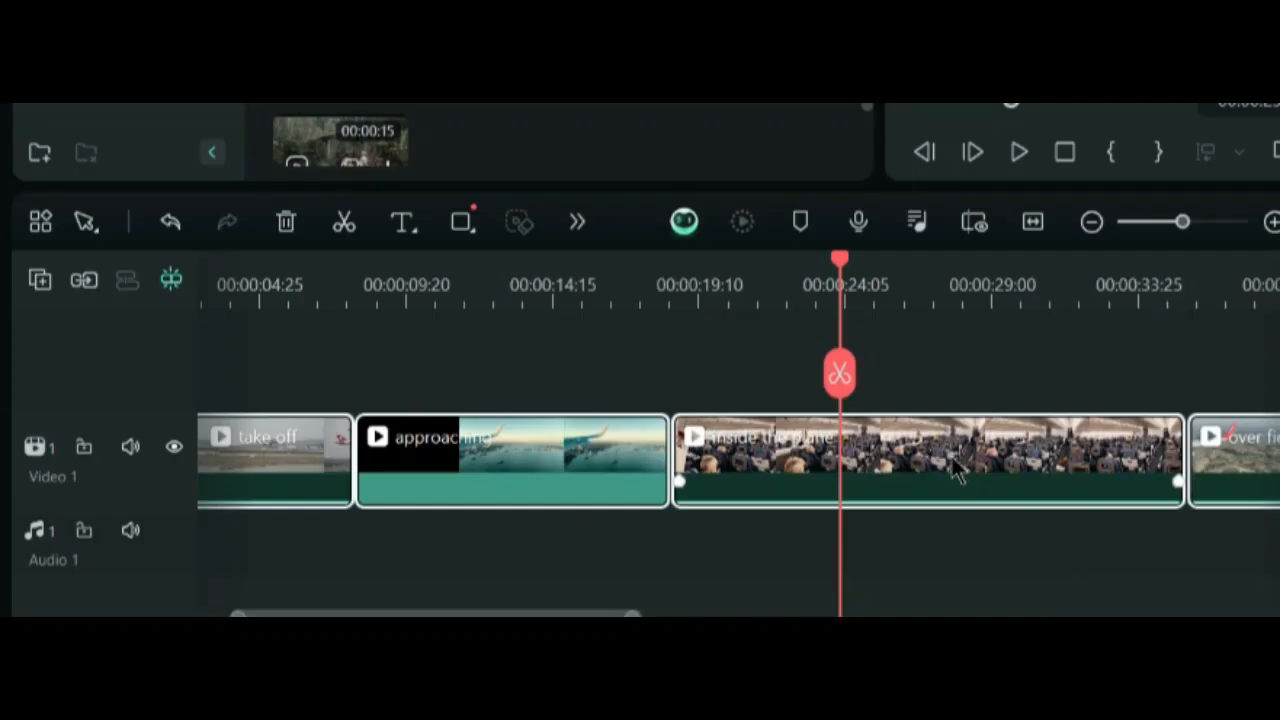
# Move the inside the plane clip between the take off and approaching clips on the Video 1 track.
pyautogui.moveTo(654, 605); pyautogui.dragTo(605, 592)
pyautogui.click(1007, 370)
pyautogui.moveTo(985, 462); pyautogui.dragTo(707, 440)
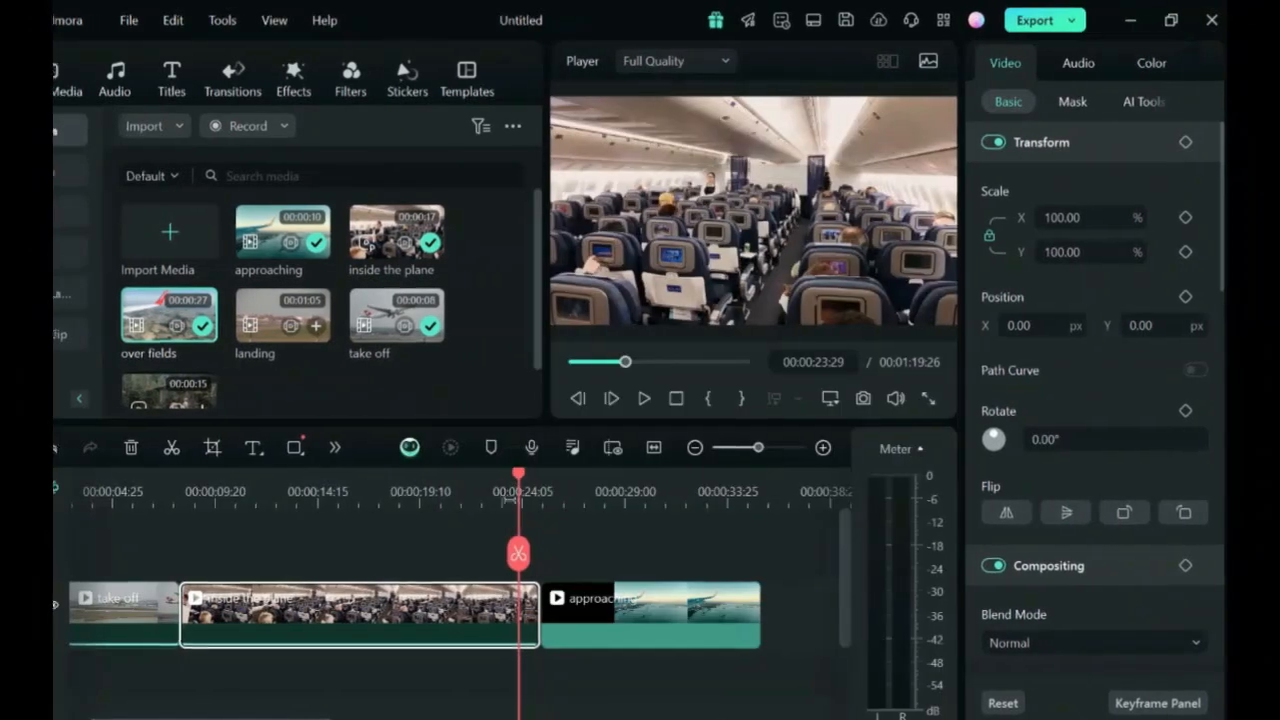
# Play back the transition from inside the plane to approaching, starting at 00:00:21:25.
pyautogui.moveTo(519, 473); pyautogui.dragTo(474, 473)
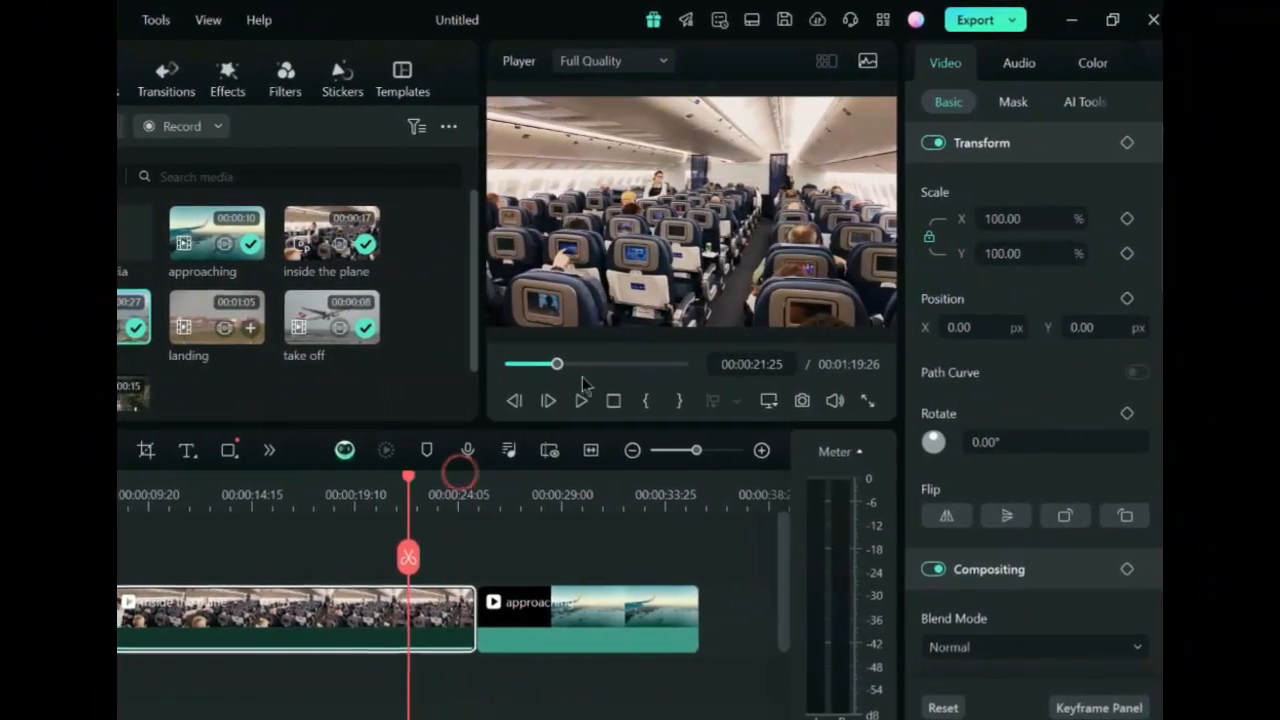
pyautogui.click(581, 400)
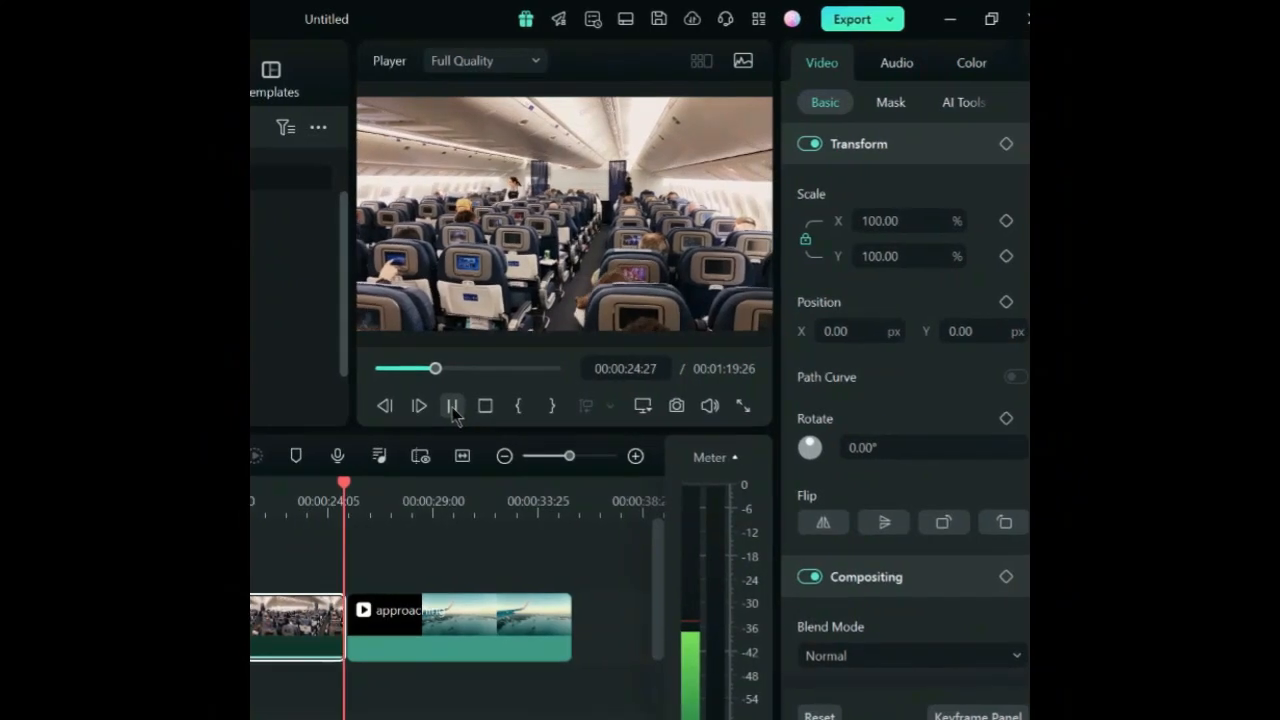
pyautogui.click(452, 406)
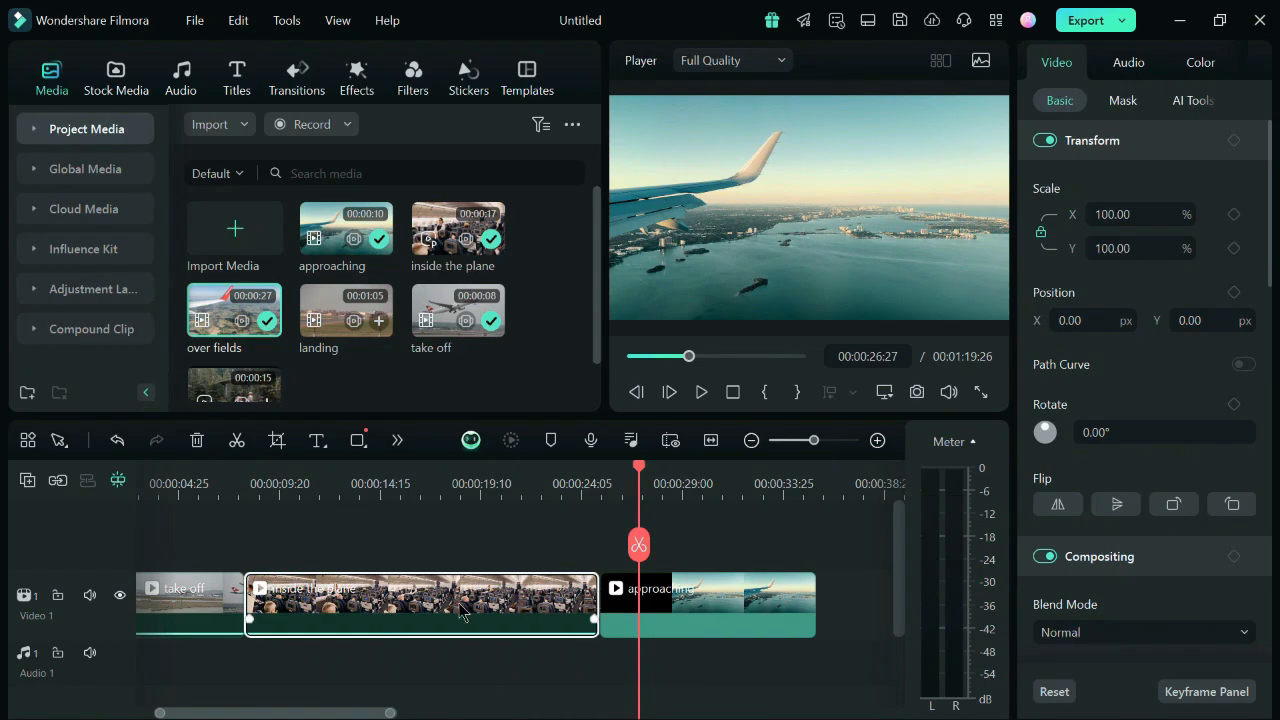
# Trim the end of the inside the plane clip to about 7 seconds long and the end of approaching to about 6.5 seconds.
pyautogui.moveTo(596, 589); pyautogui.dragTo(481, 586)
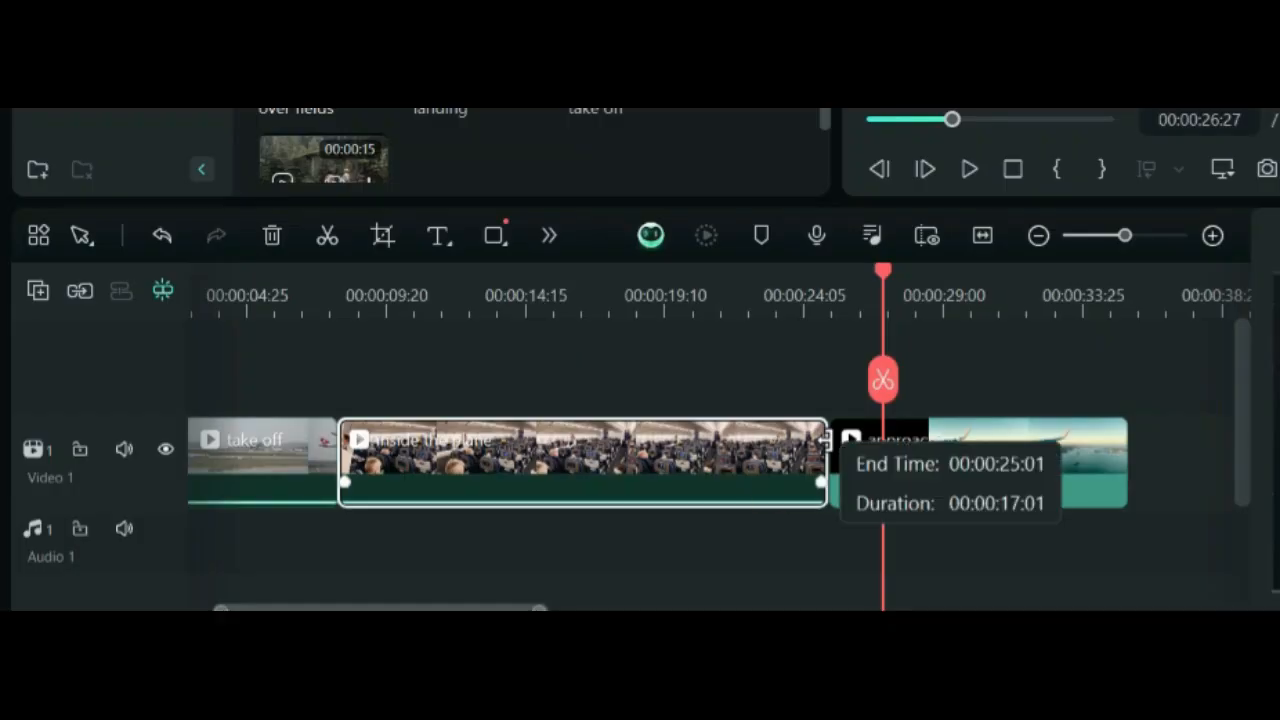
pyautogui.moveTo(664, 437); pyautogui.dragTo(538, 440)
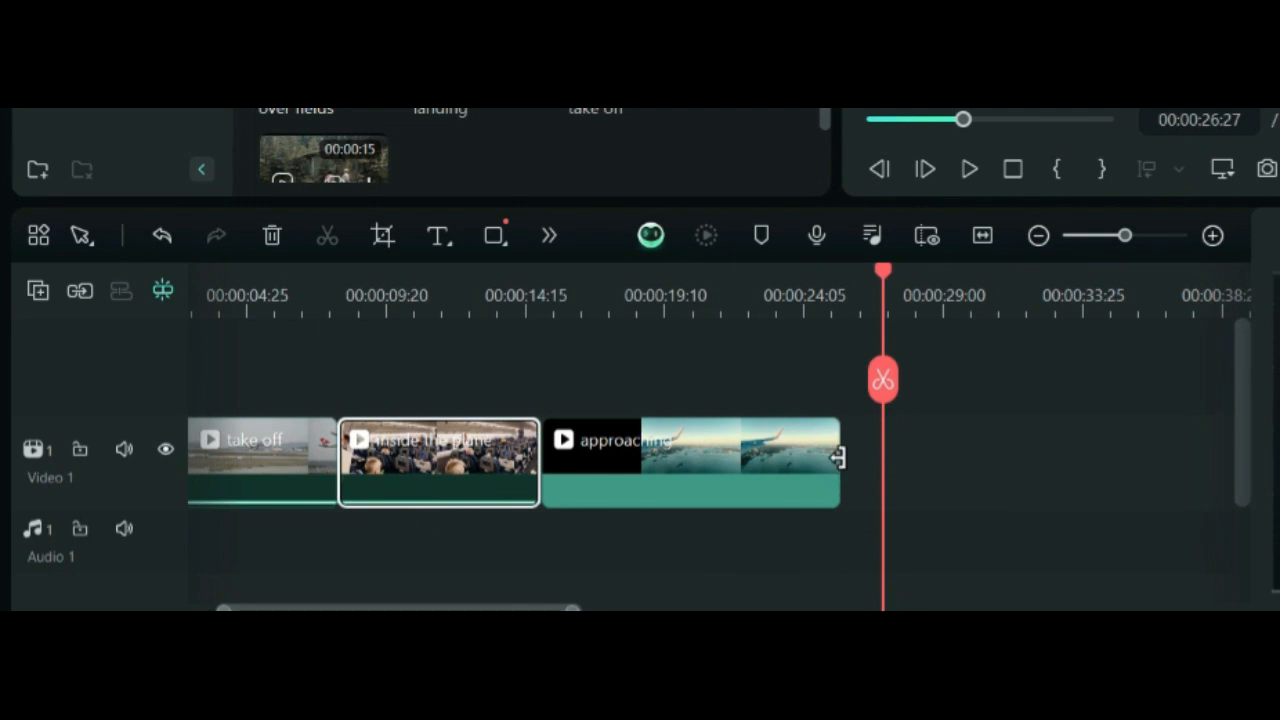
pyautogui.moveTo(838, 457); pyautogui.dragTo(731, 457)
# Trim the end of the take off clip to about 6.6 seconds long and play back the sequence into the approaching clip.
pyautogui.click(259, 300)
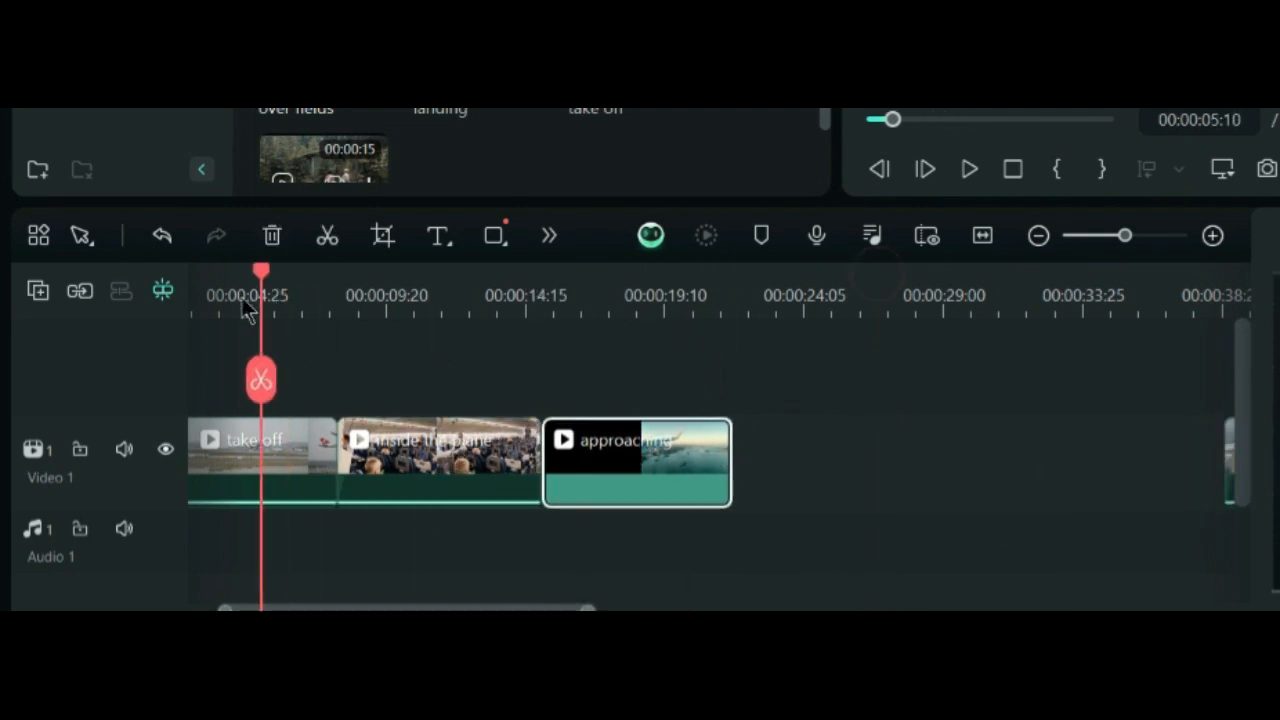
pyautogui.moveTo(242, 299); pyautogui.dragTo(148, 371)
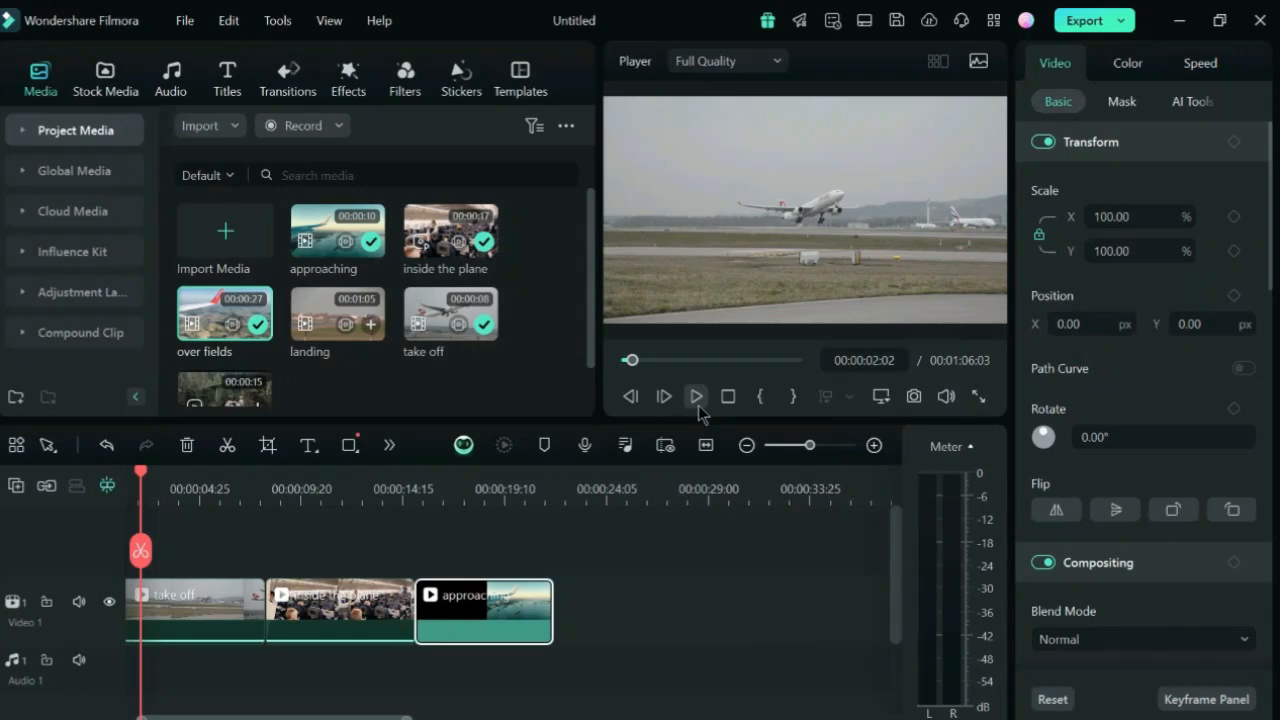
pyautogui.click(969, 169)
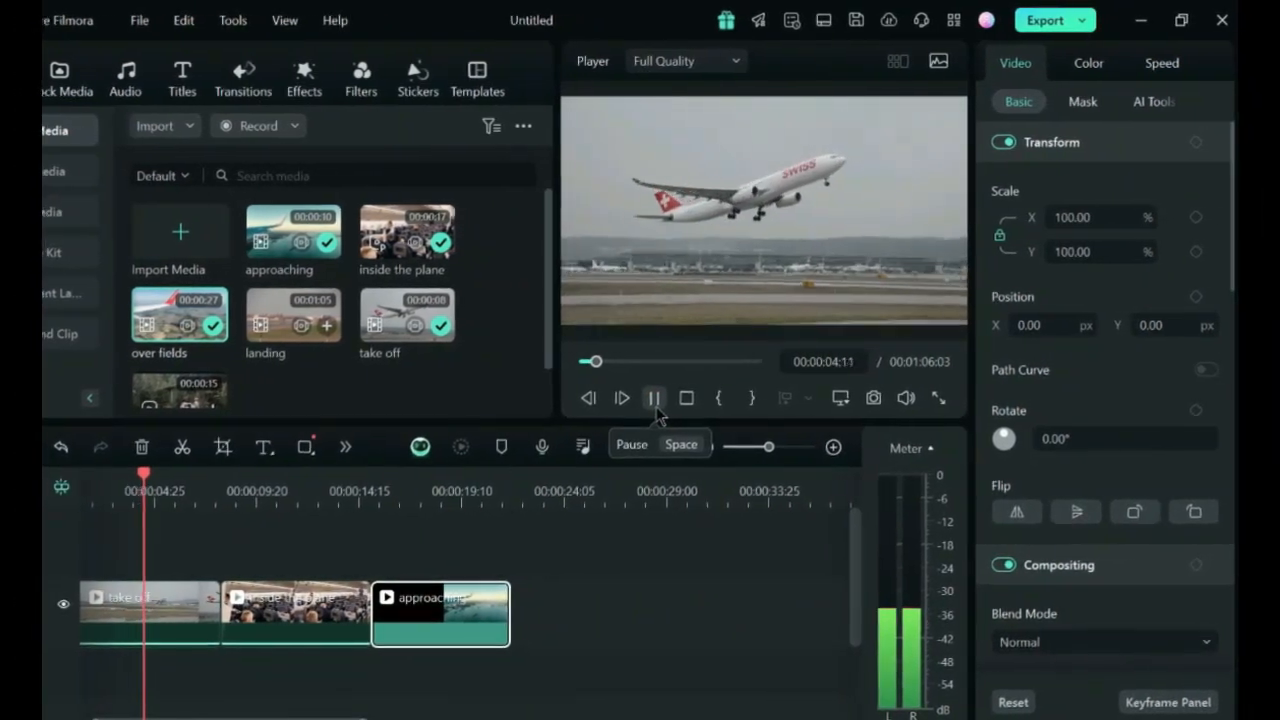
pyautogui.click(638, 400)
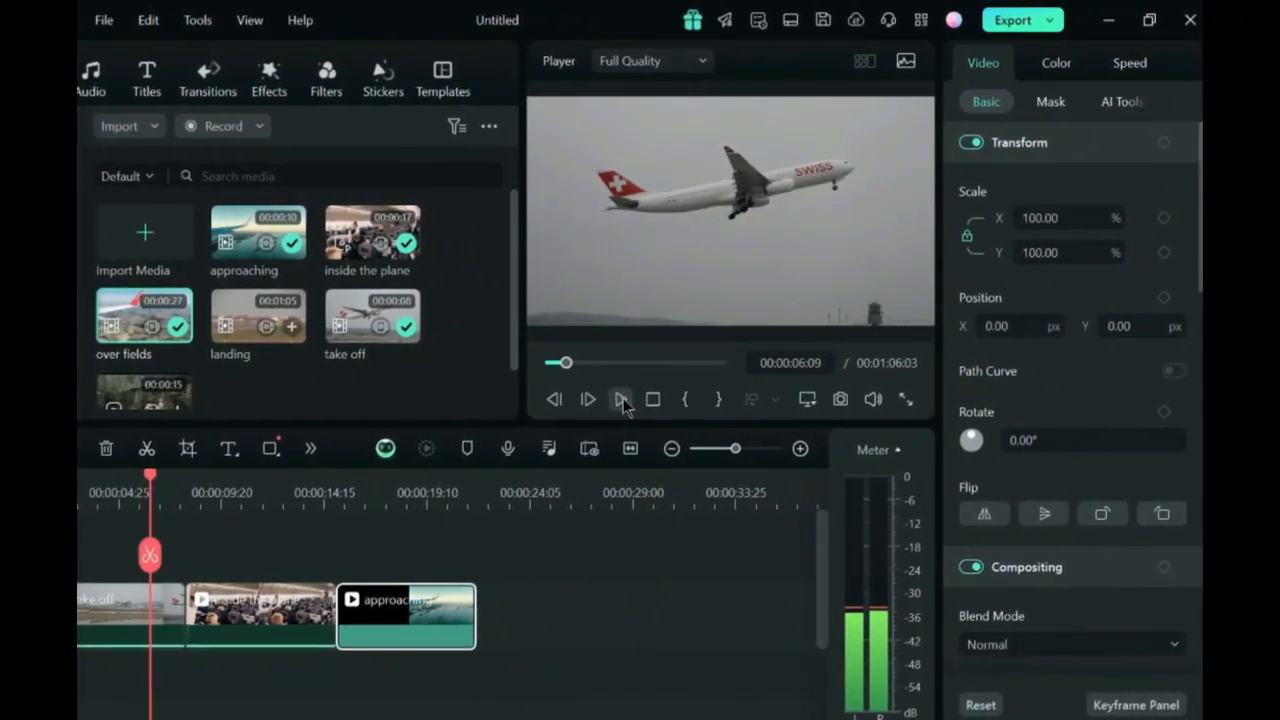
pyautogui.moveTo(165, 618); pyautogui.dragTo(138, 618)
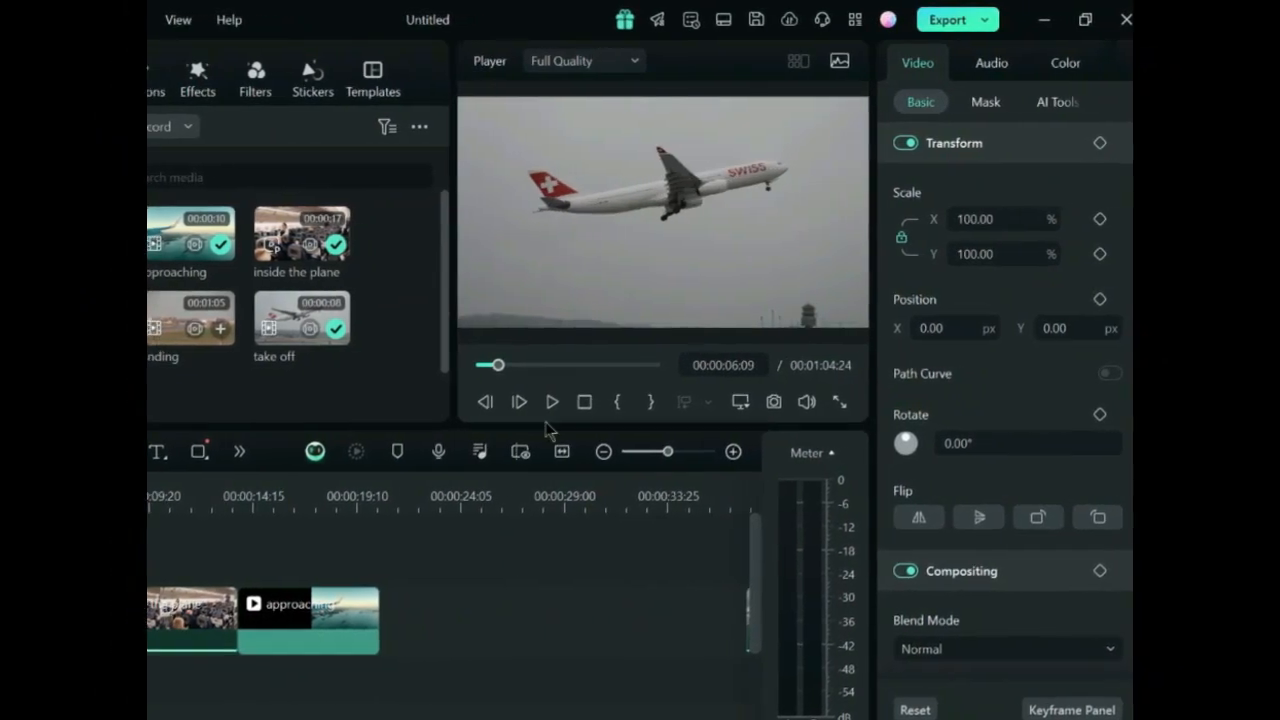
pyautogui.click(569, 401)
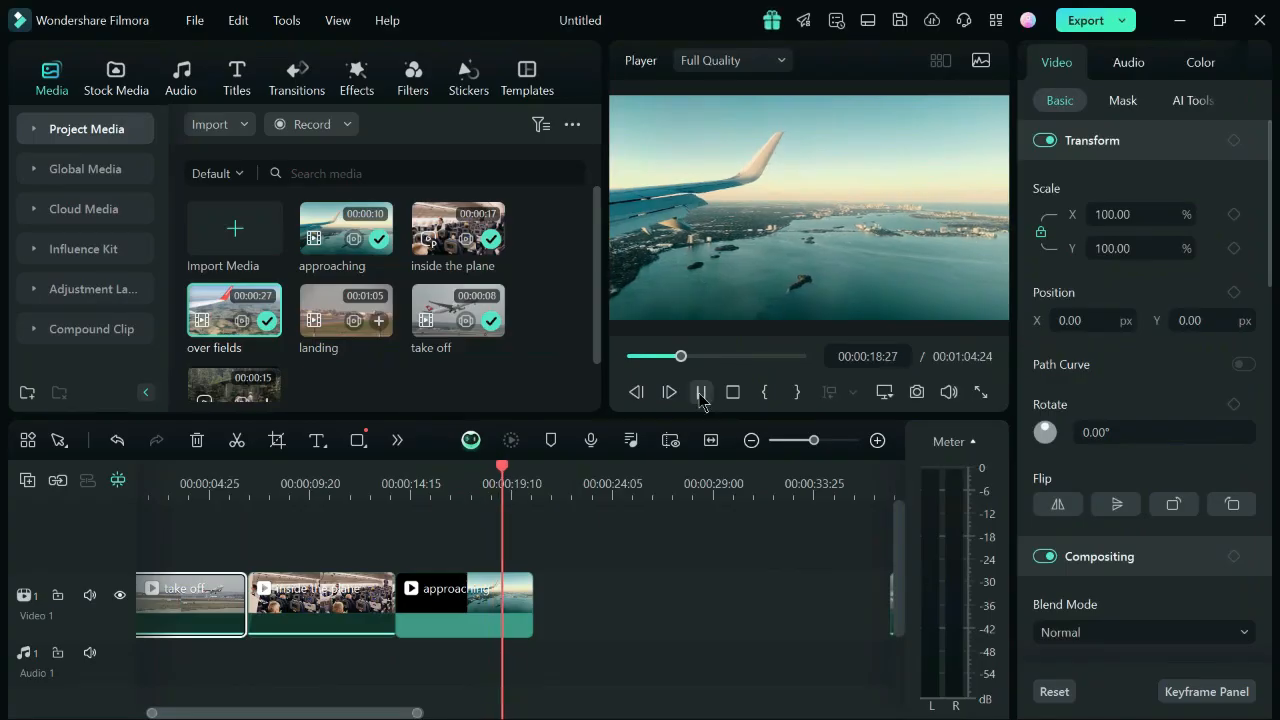
pyautogui.click(700, 398)
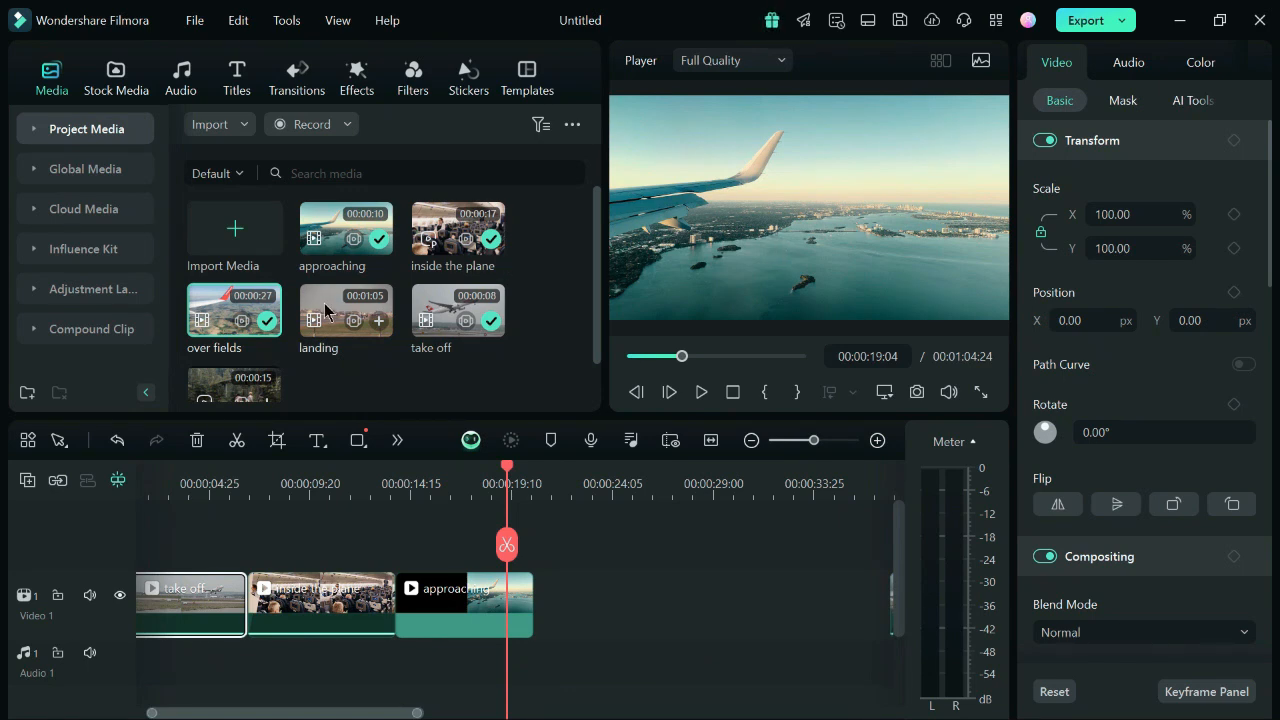
# Add the landing clip directly after approaching on the Video 1 track, matching the project to the media's 1280 x 720 29.97fps.
pyautogui.moveTo(330, 313); pyautogui.dragTo(555, 607)
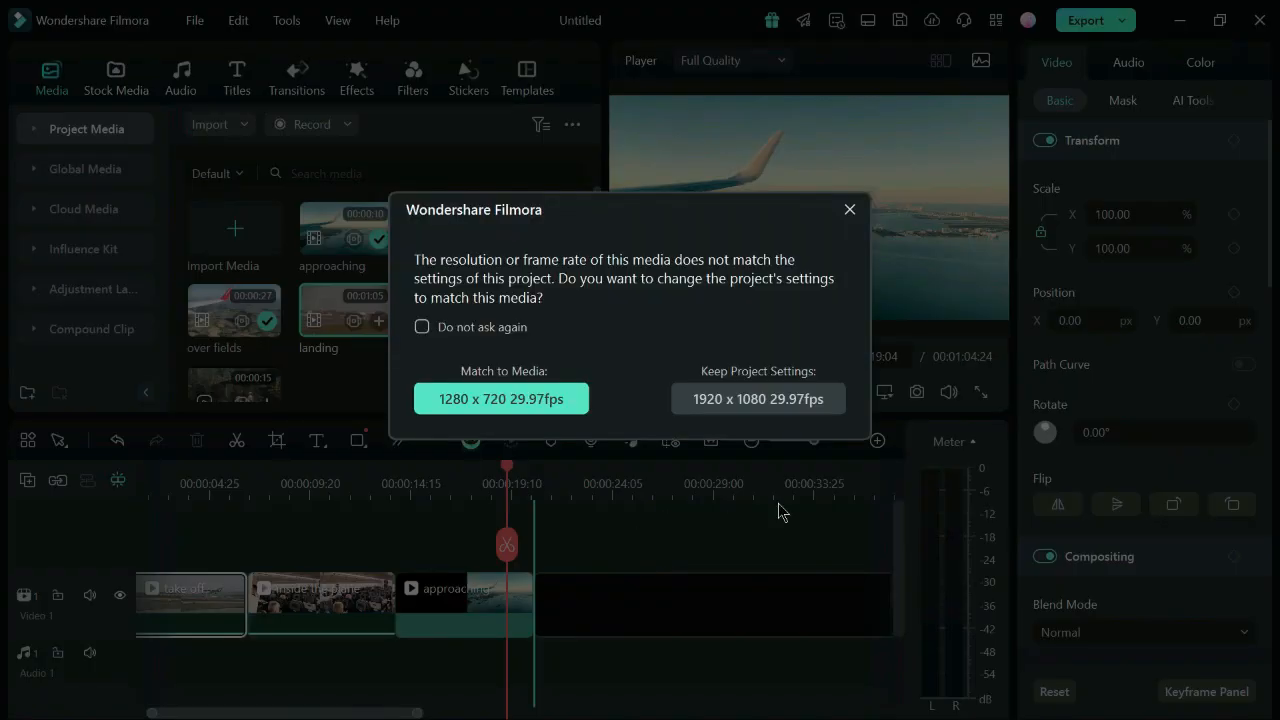
pyautogui.click(519, 404)
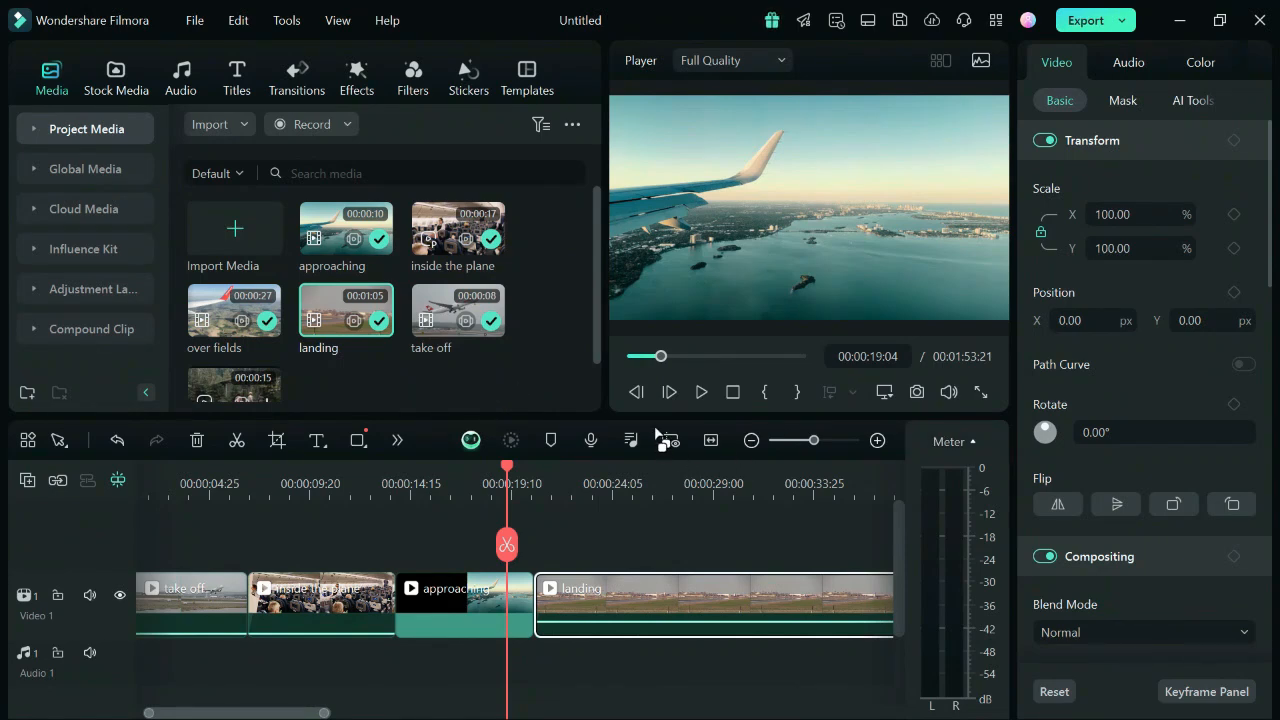
# Trim the start of the landing clip up to the frame at 00:00:26:06 and play back the transition from approaching.
pyautogui.click(700, 393)
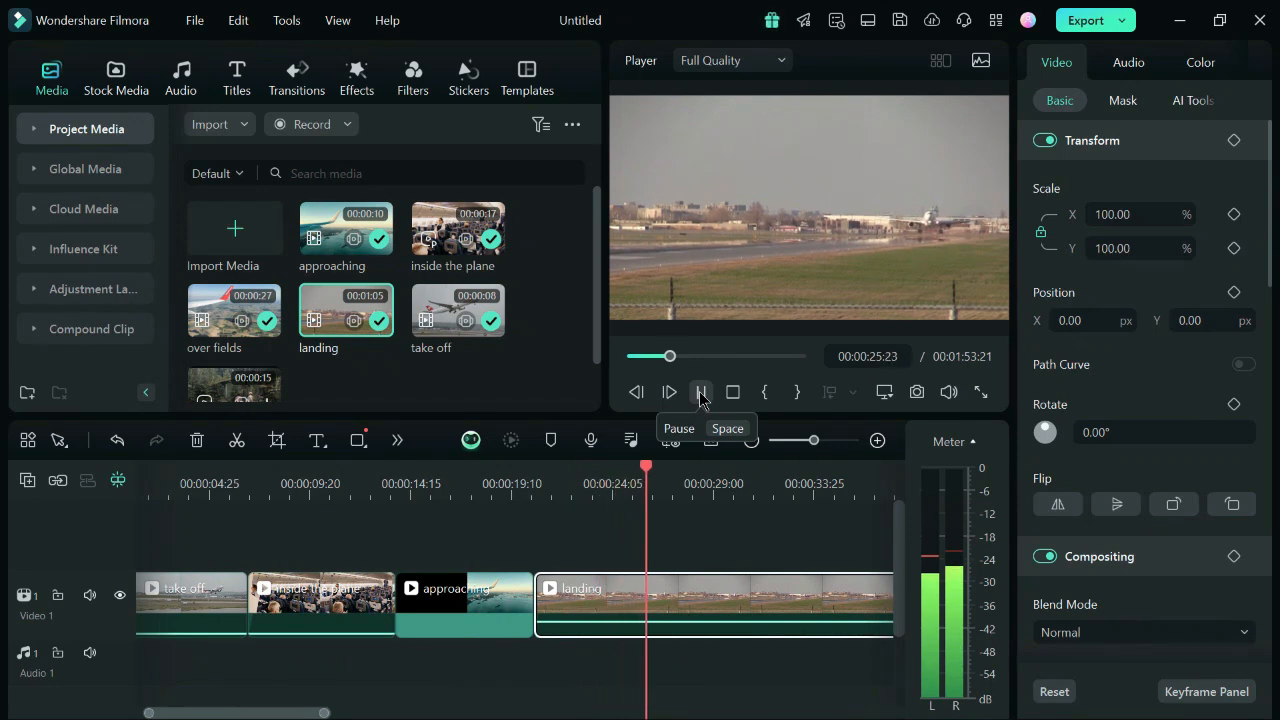
pyautogui.click(700, 393)
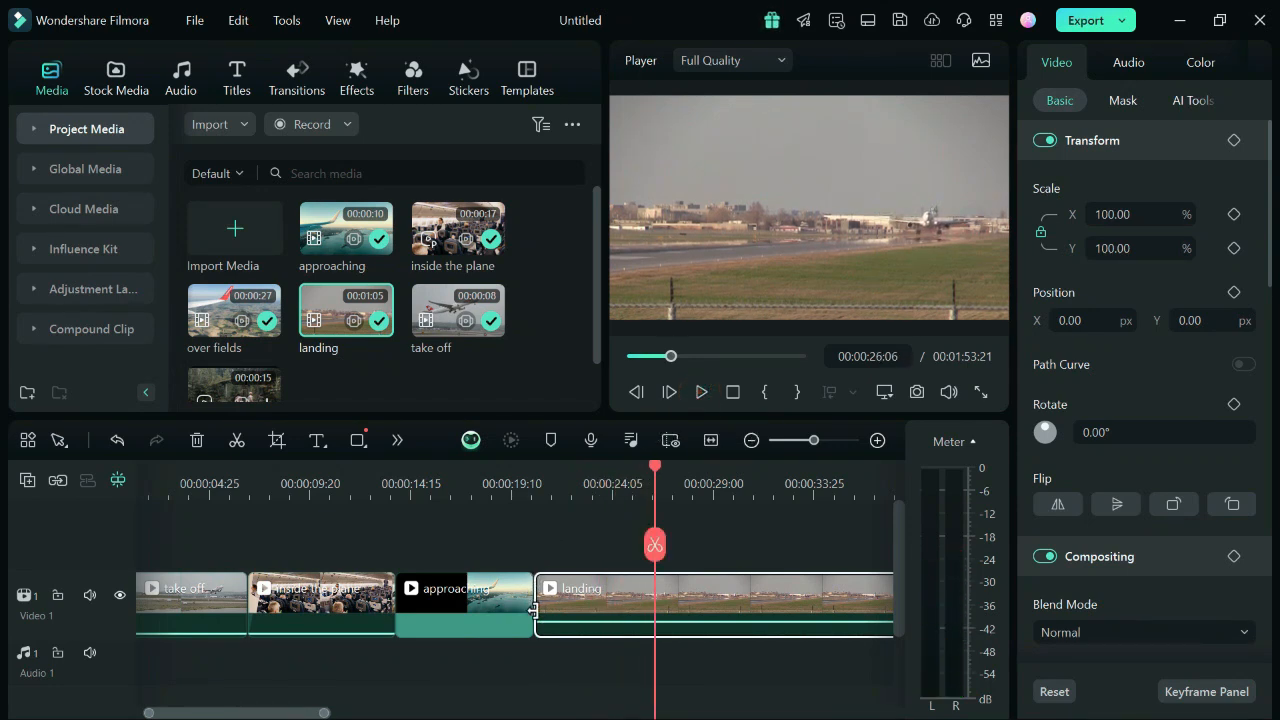
pyautogui.moveTo(535, 608); pyautogui.dragTo(655, 597)
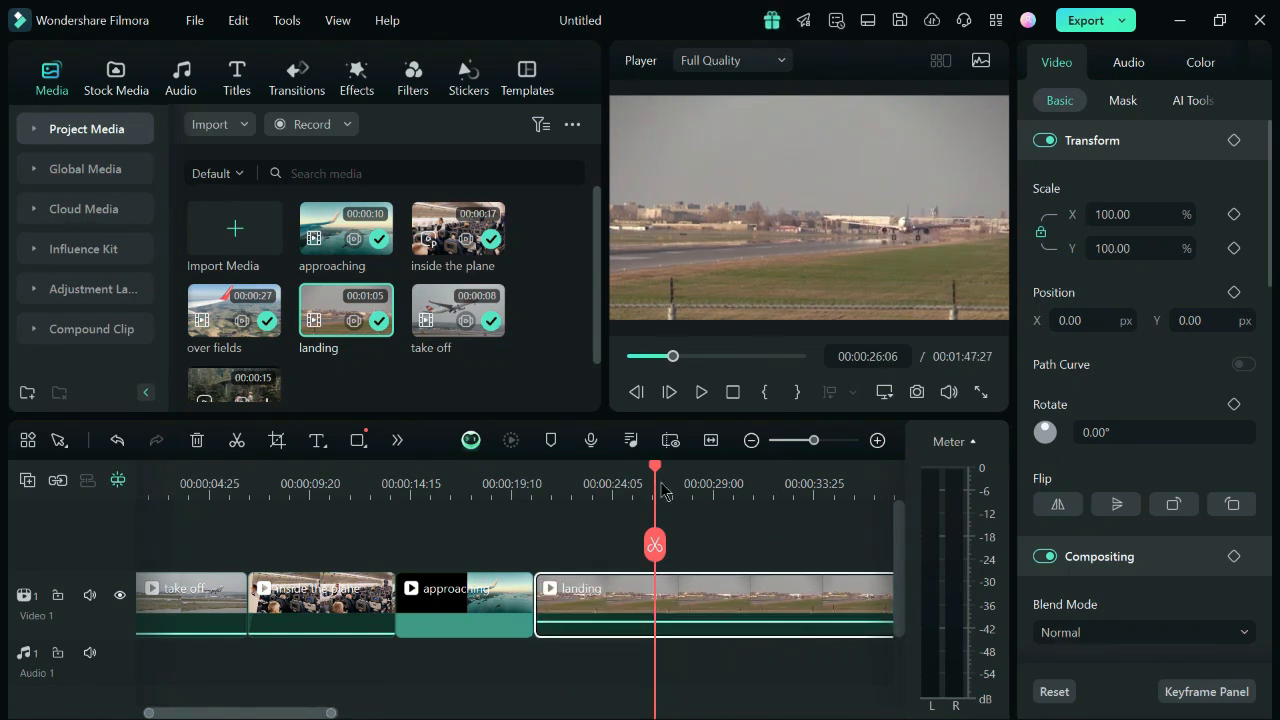
pyautogui.moveTo(656, 474); pyautogui.dragTo(528, 476)
pyautogui.click(701, 392)
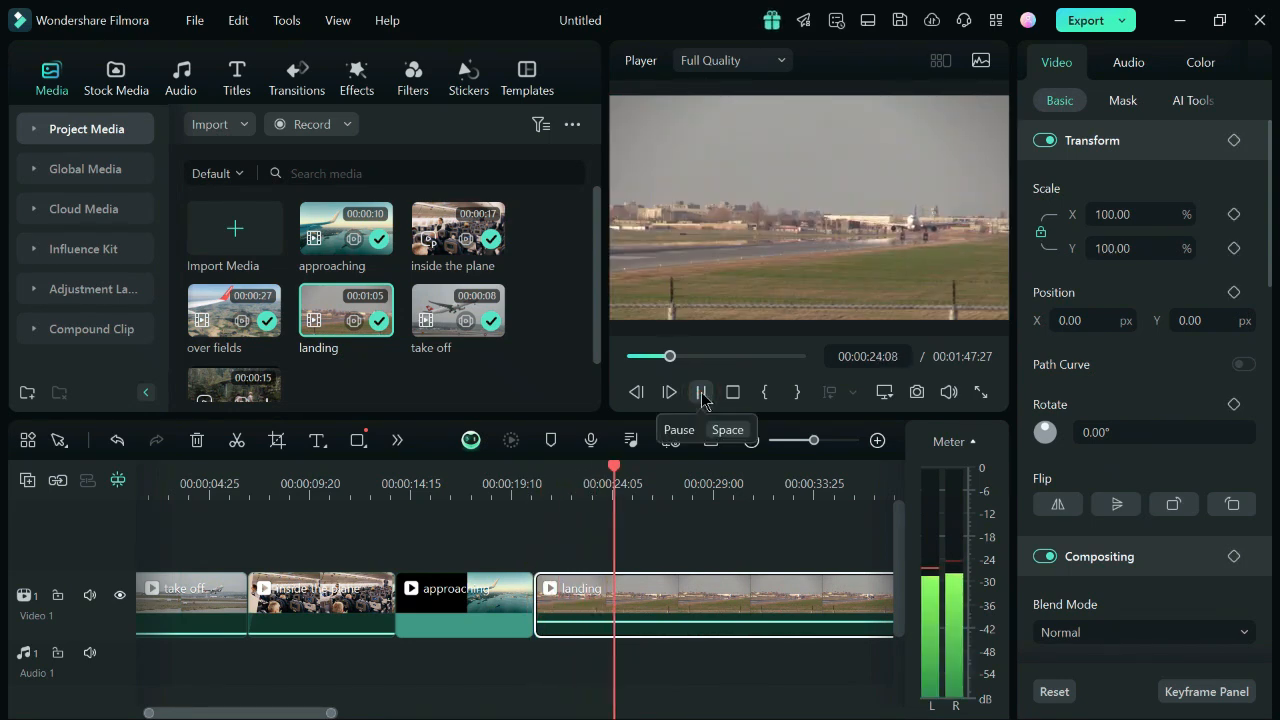
pyautogui.click(701, 392)
# Split the landing clip at 00:00:27:04 and again at 00:00:32:02.
pyautogui.click(455, 614)
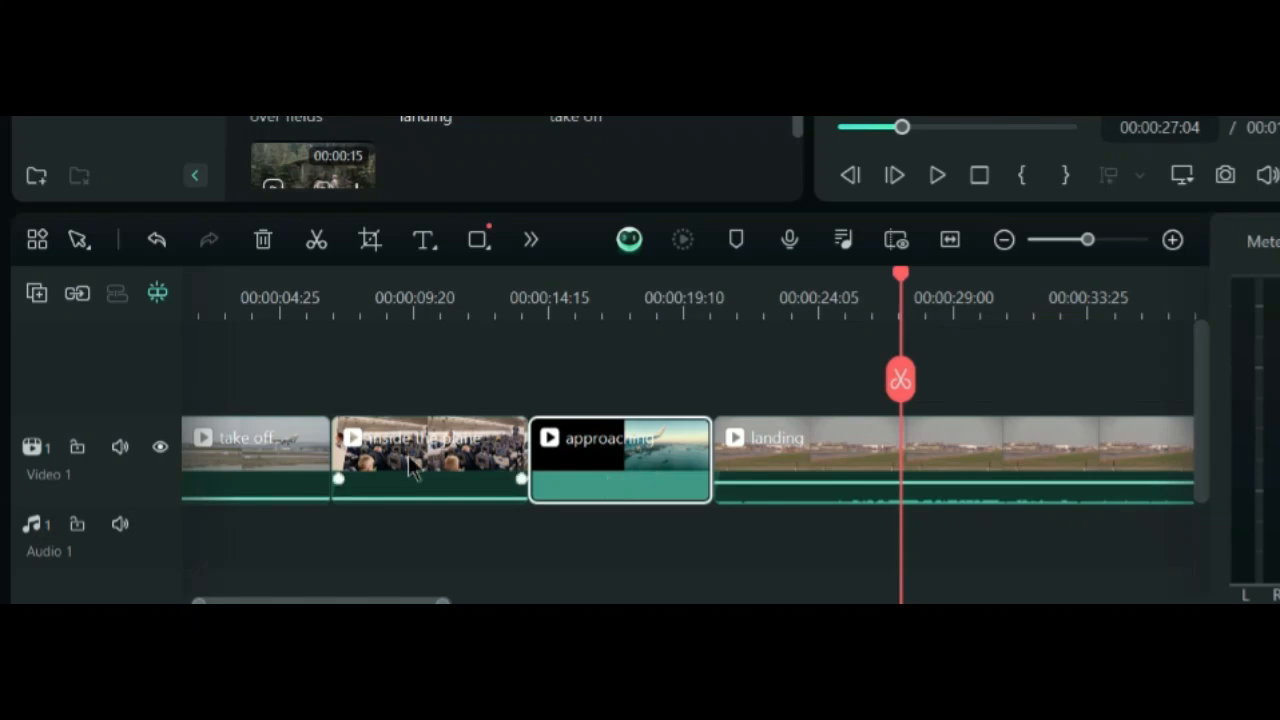
pyautogui.click(409, 469)
pyautogui.click(597, 455)
pyautogui.click(440, 460)
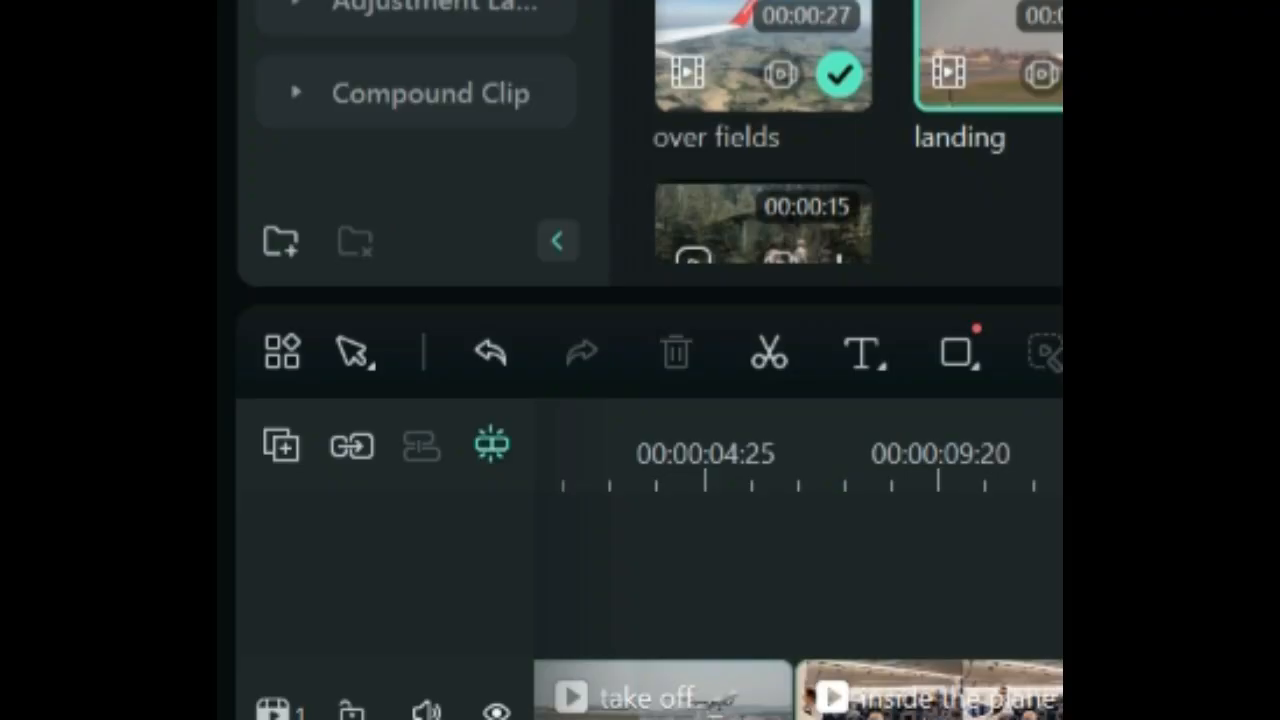
pyautogui.click(775, 368)
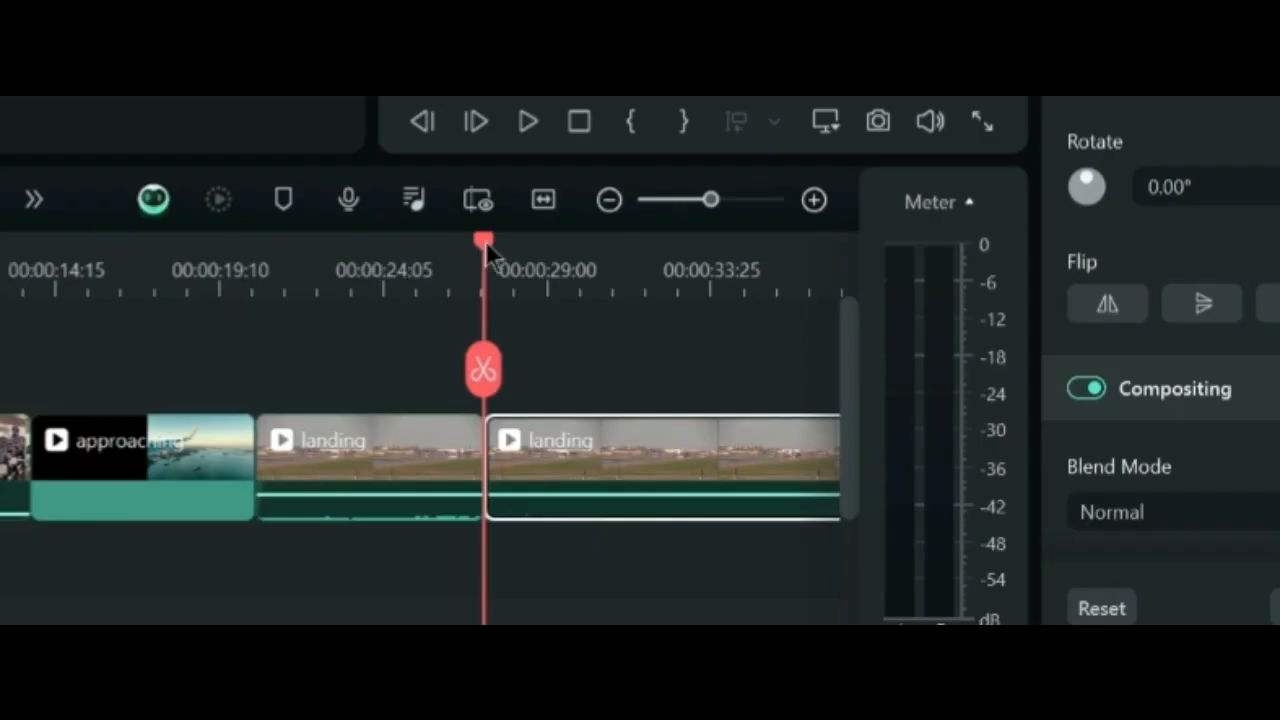
pyautogui.moveTo(487, 244); pyautogui.dragTo(651, 244)
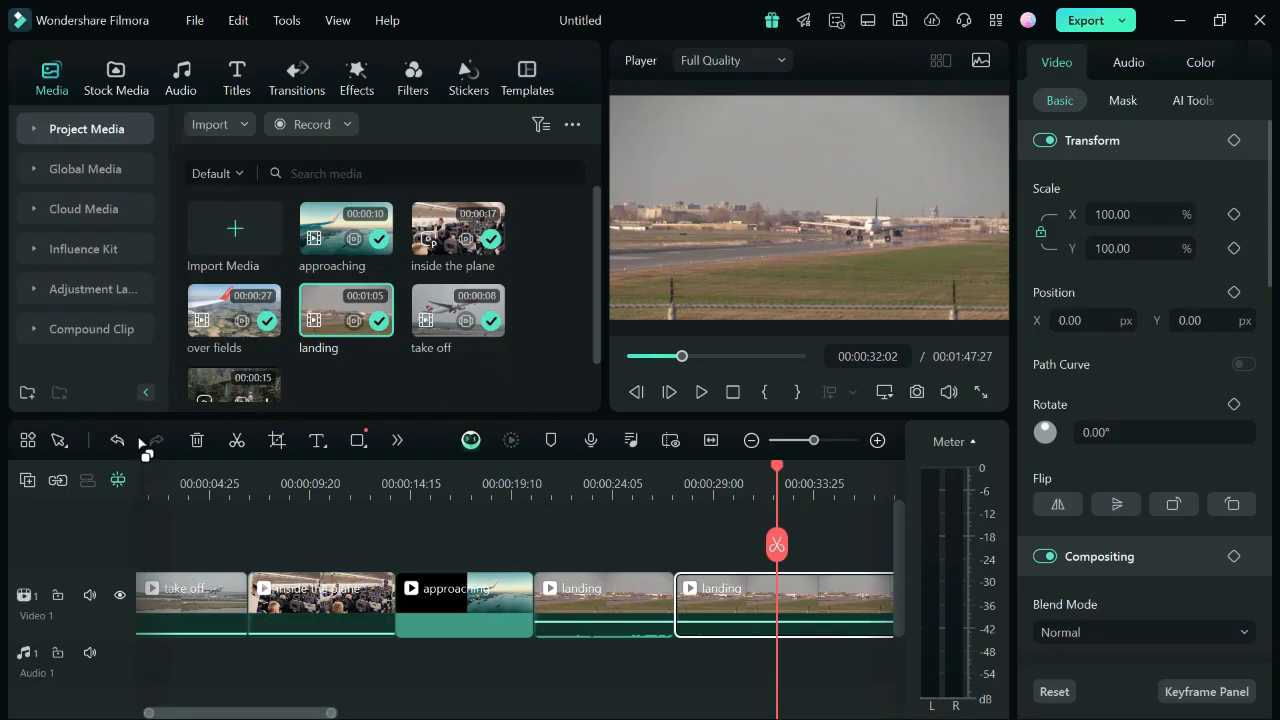
pyautogui.click(240, 441)
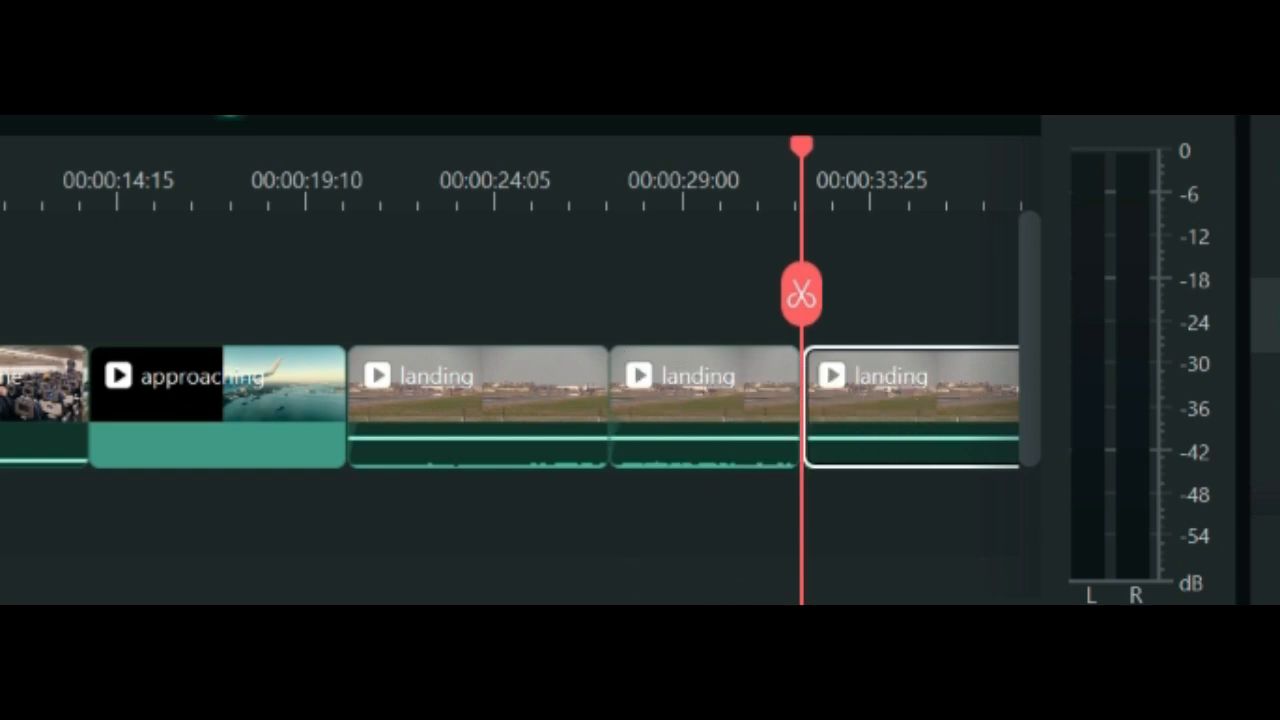
# Try deleting the landing segment between 00:00:27:04 and 00:00:32:02 with a playback of the cut, and undo the deletion.
pyautogui.click(727, 405)
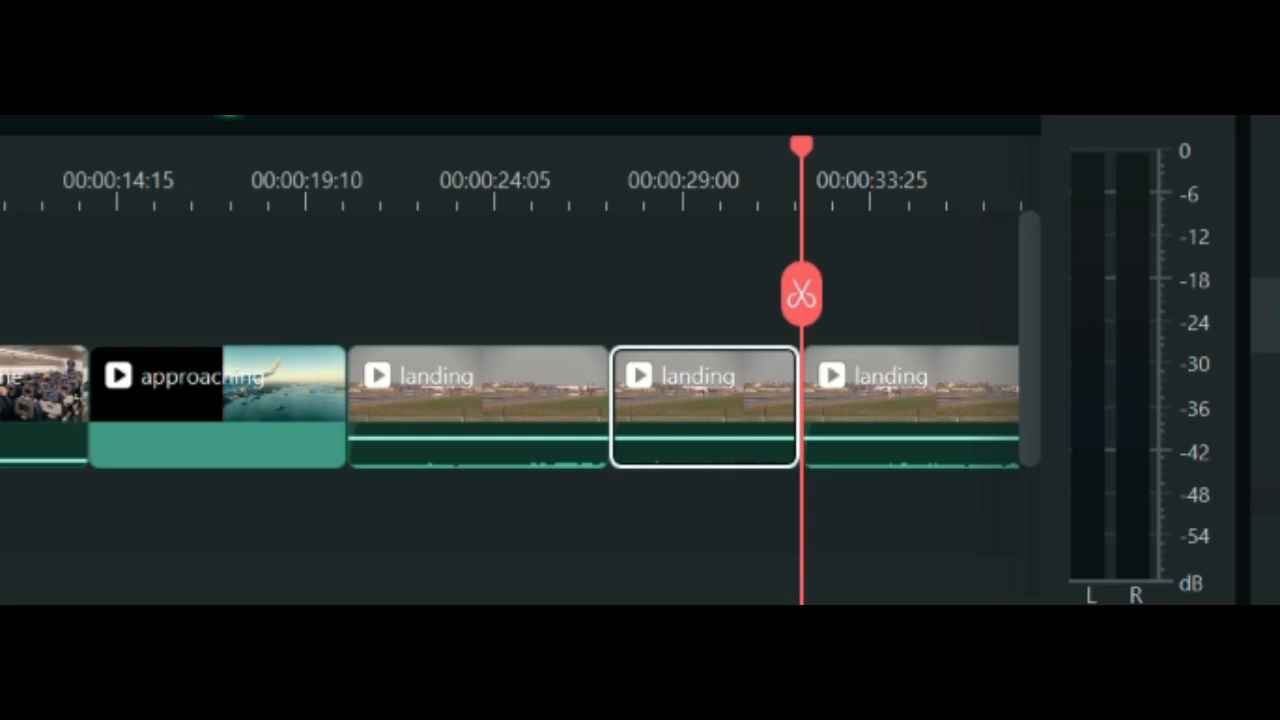
pyautogui.click(199, 440)
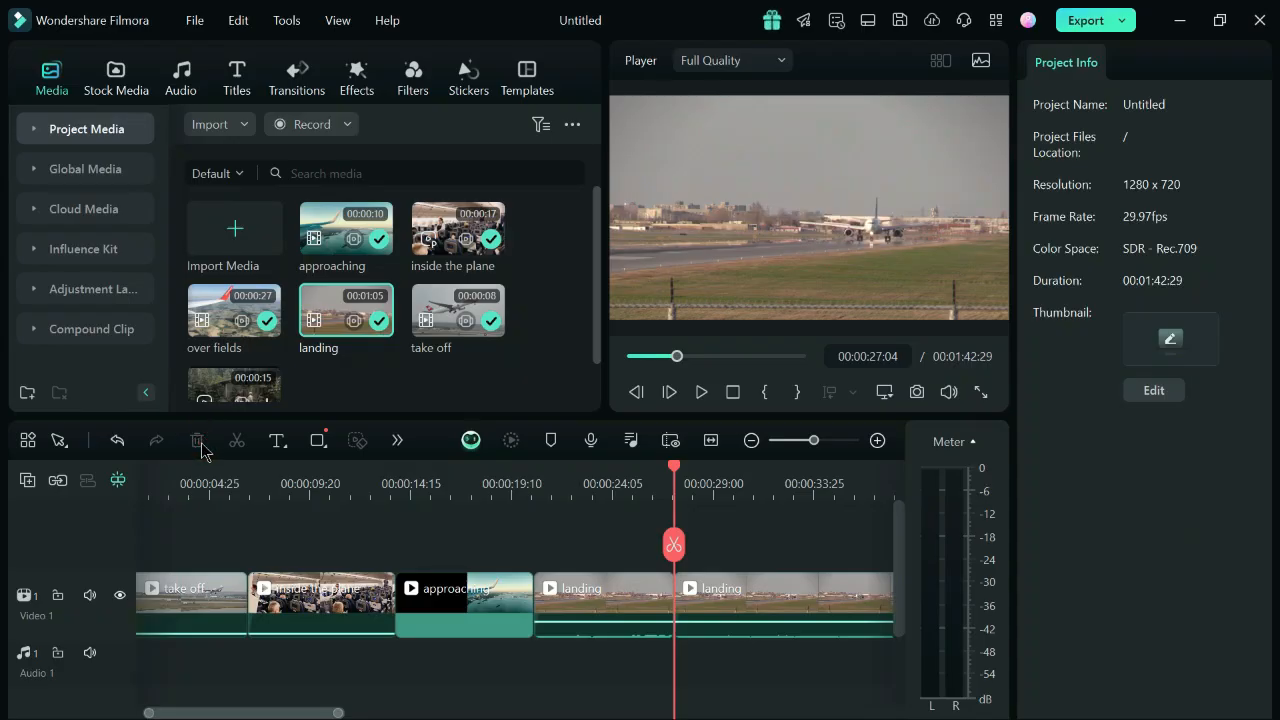
pyautogui.moveTo(678, 474); pyautogui.dragTo(569, 470)
pyautogui.click(701, 392)
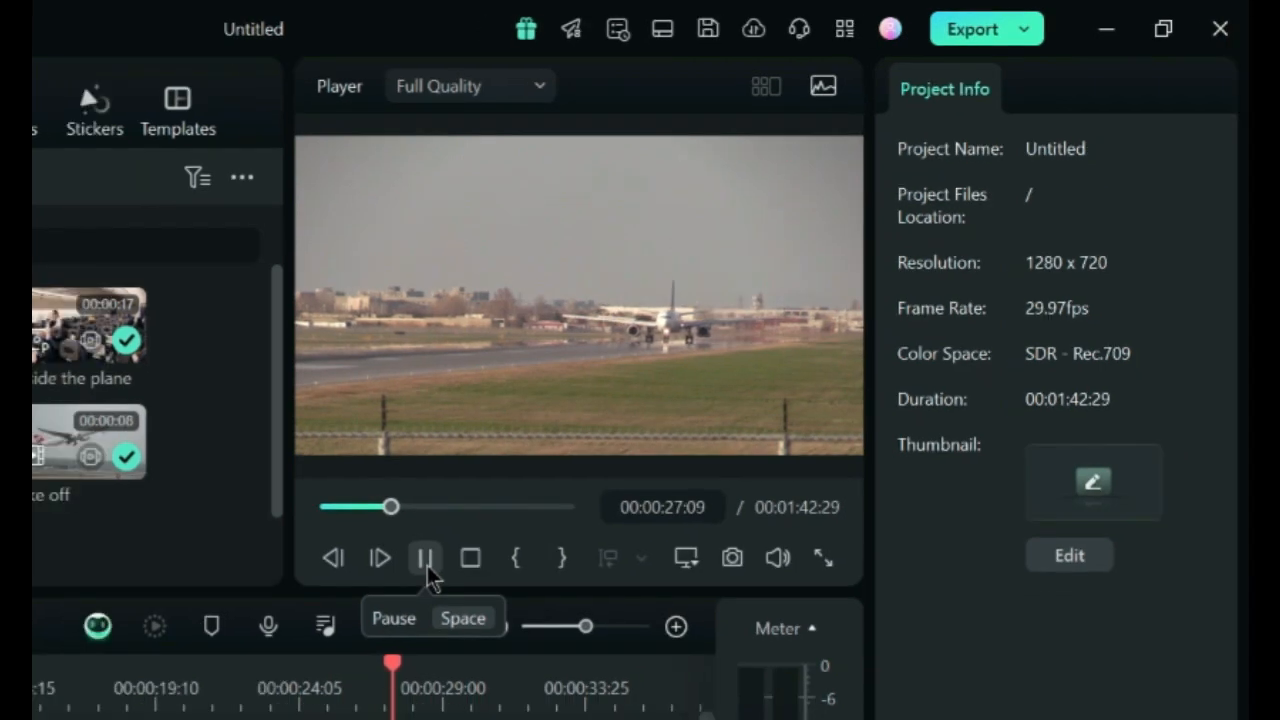
pyautogui.click(426, 562)
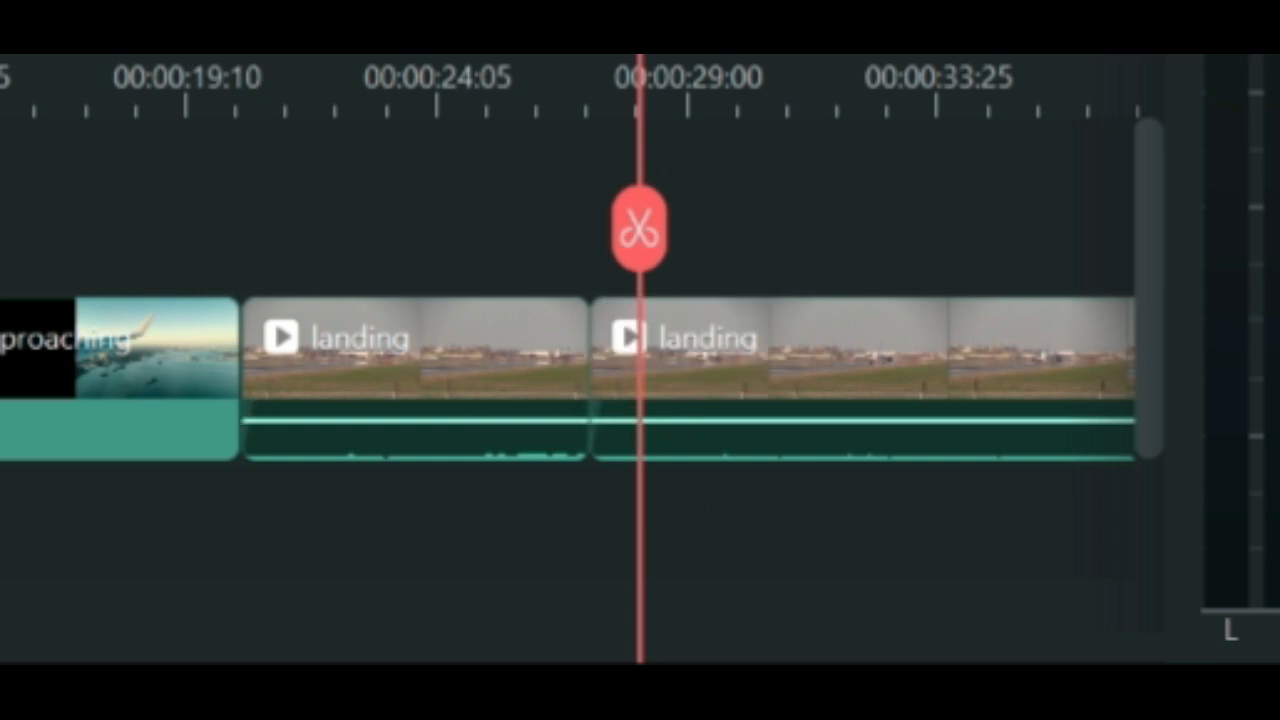
pyautogui.click(845, 368)
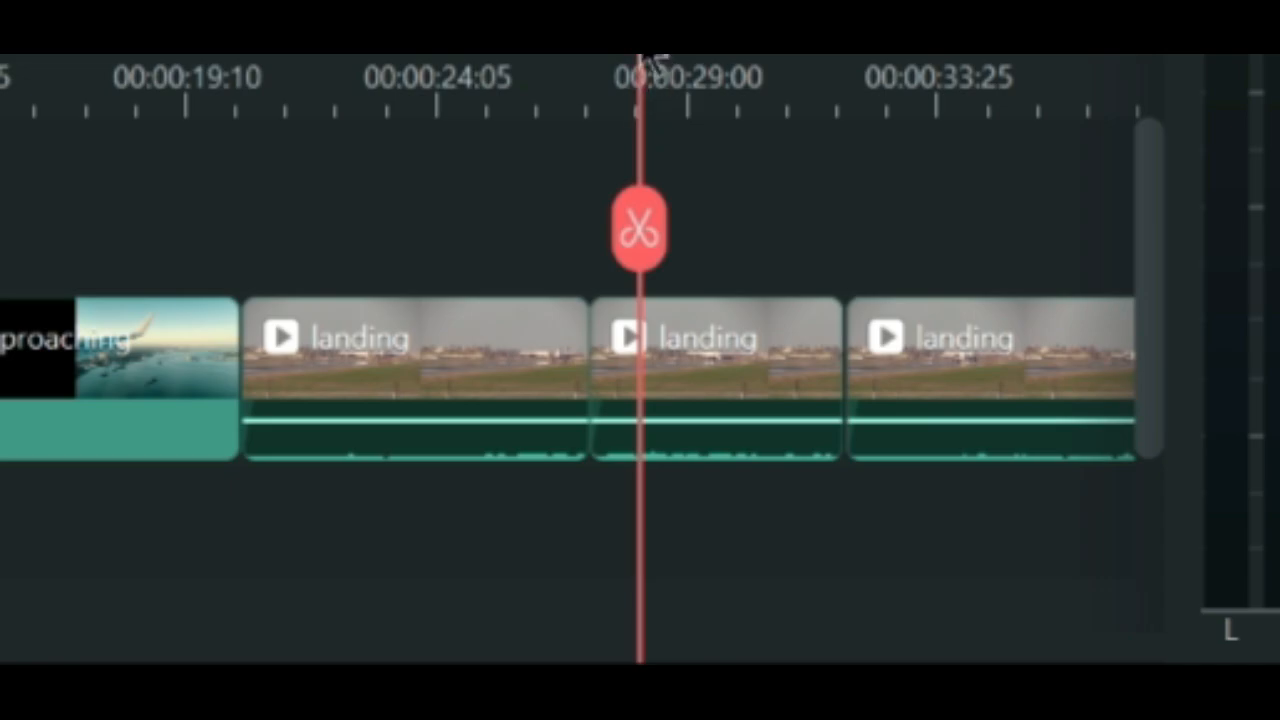
# Play back the first two landing segments, pausing at 00:00:31:09.
pyautogui.moveTo(692, 463); pyautogui.dragTo(598, 470)
pyautogui.click(701, 392)
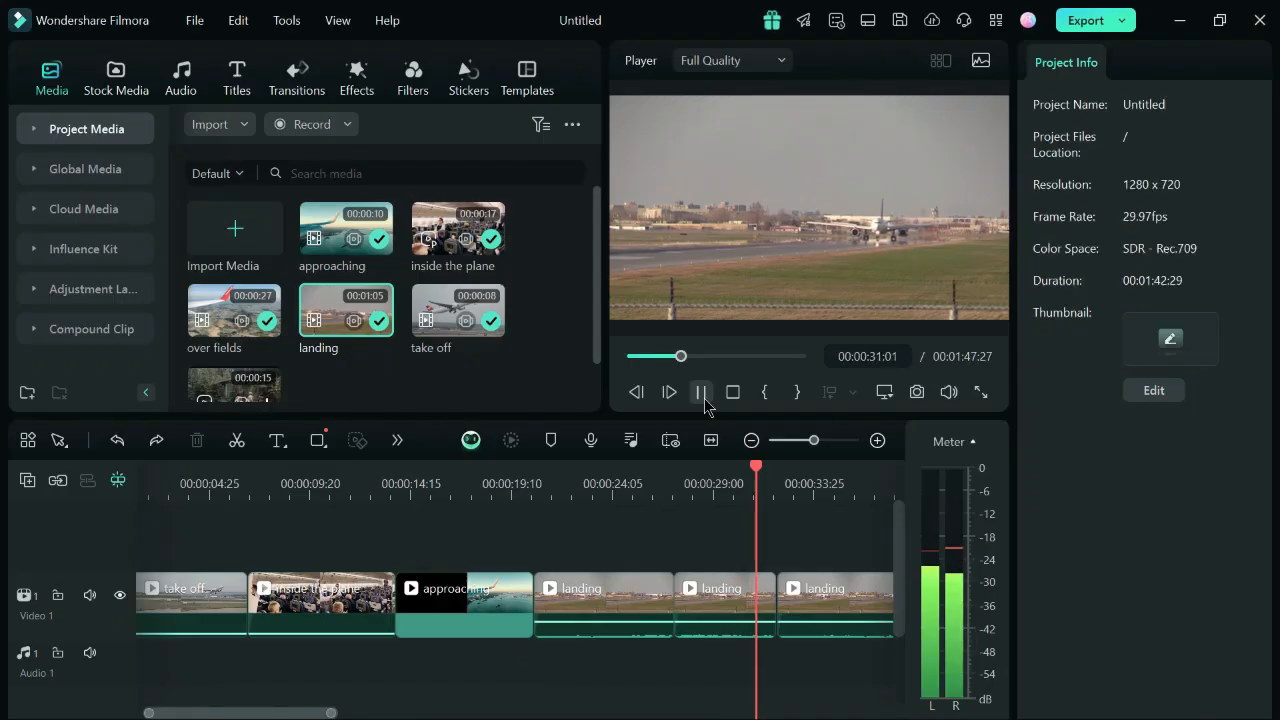
pyautogui.click(457, 512)
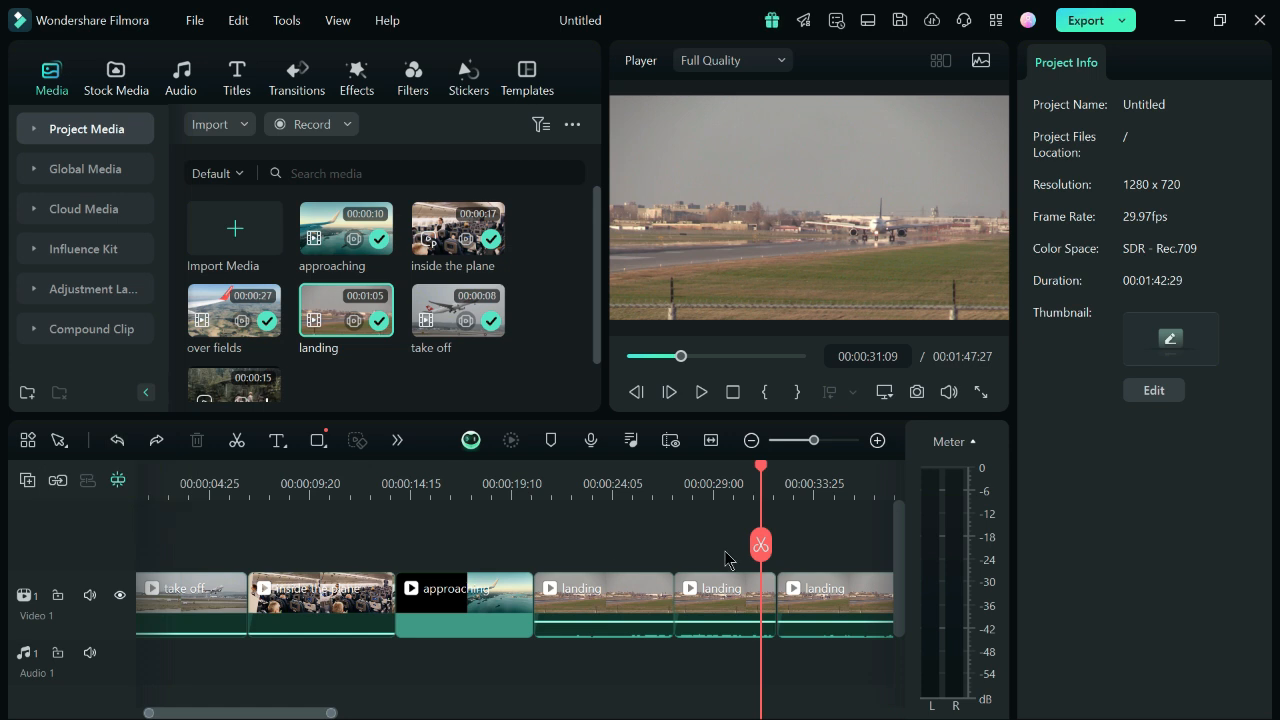
# Split the first landing segment at 00:00:21:10 and 00:00:23:07, and delete the piece between the cuts.
pyautogui.moveTo(765, 466); pyautogui.dragTo(553, 472)
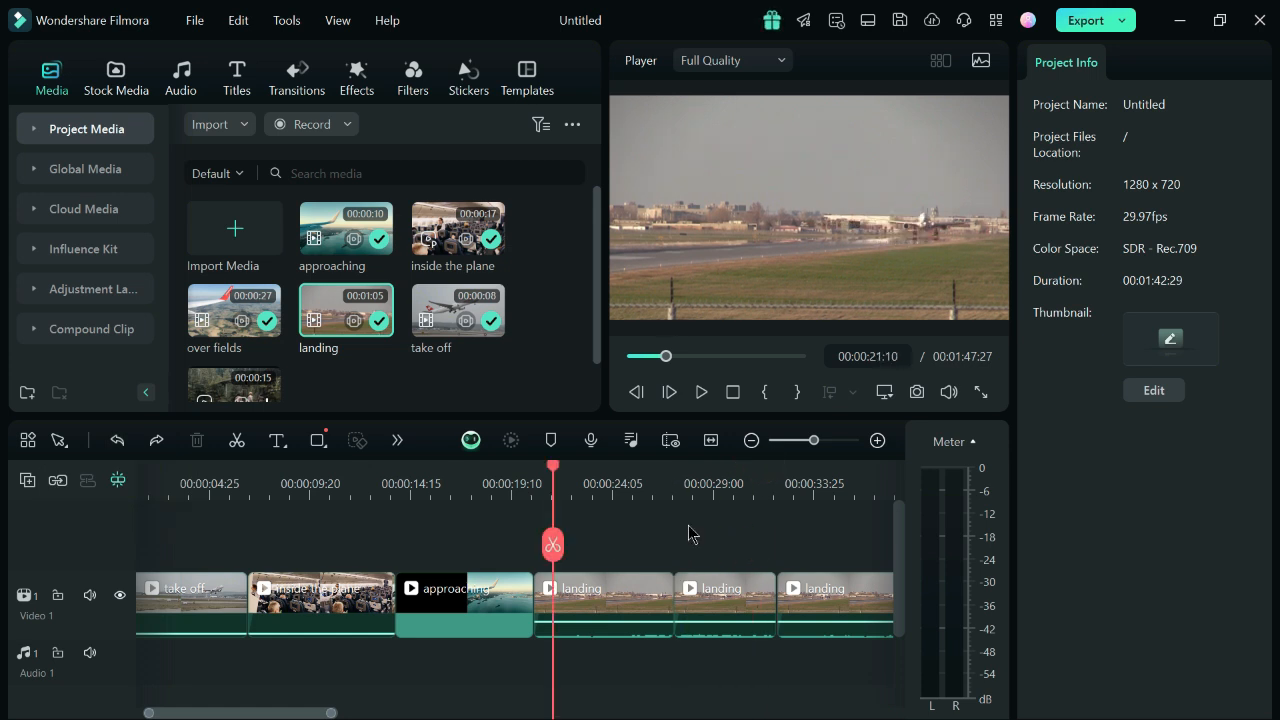
pyautogui.click(680, 615)
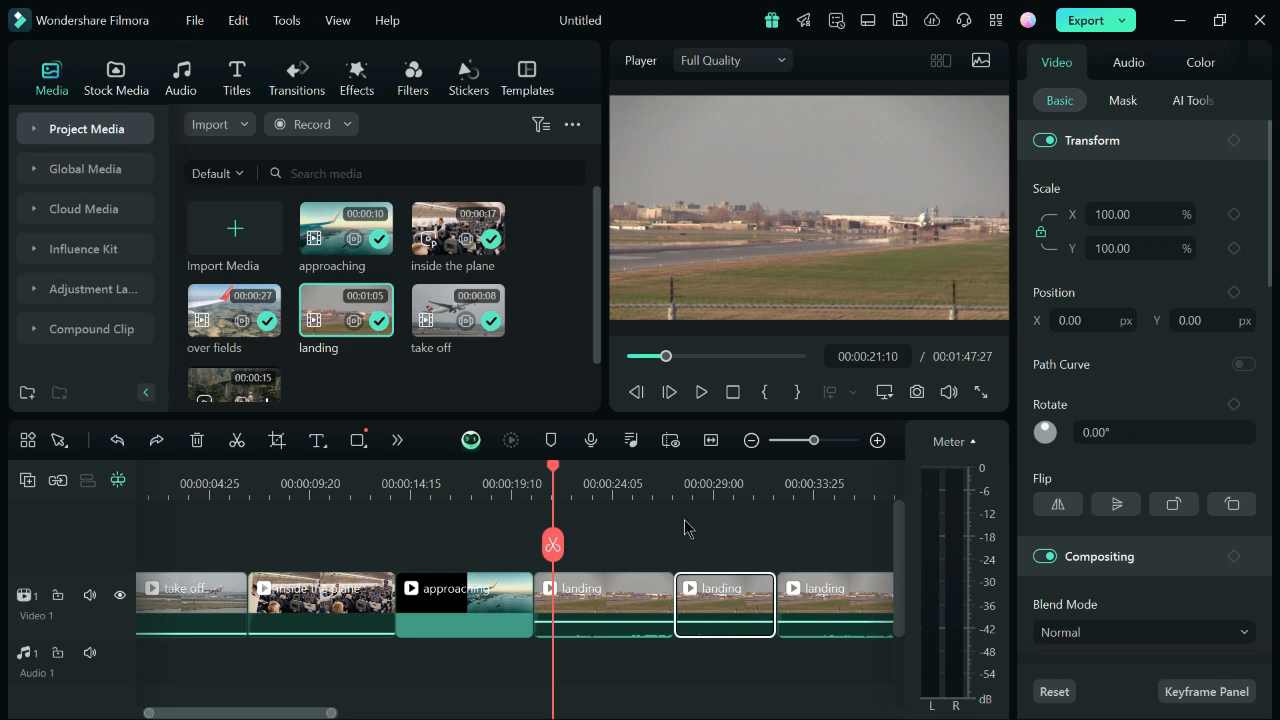
pyautogui.click(708, 517)
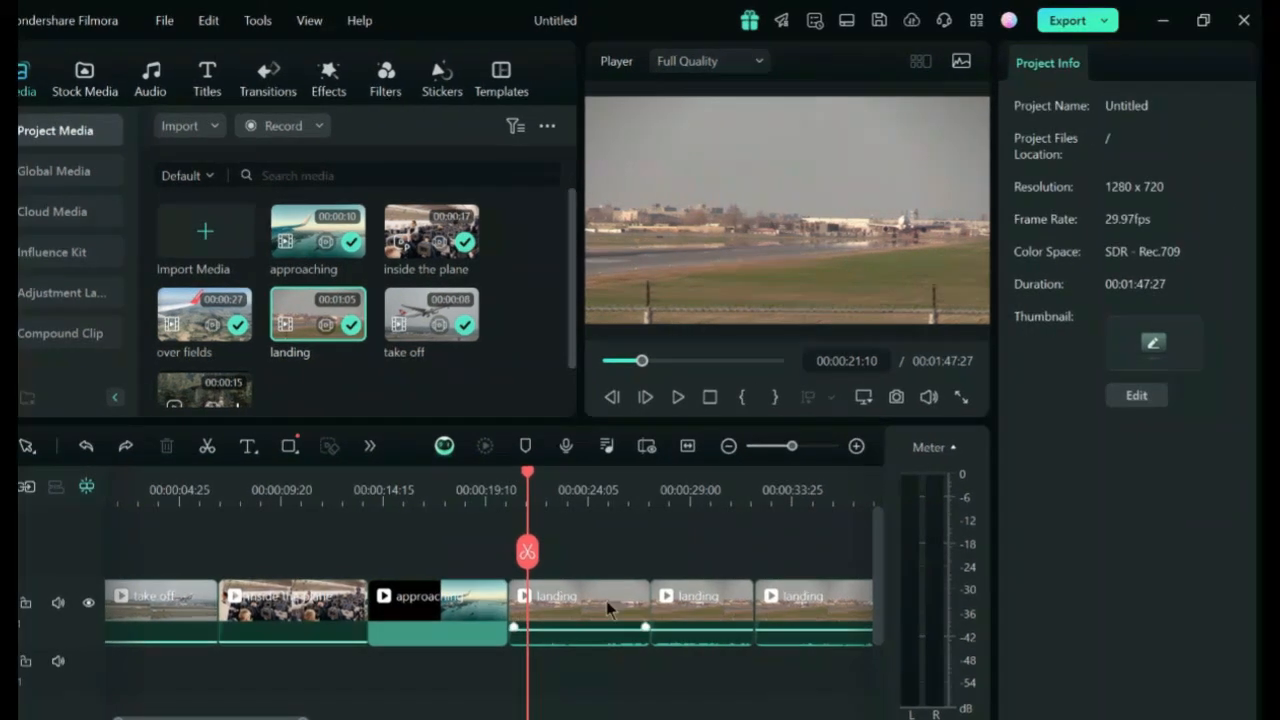
pyautogui.click(586, 600)
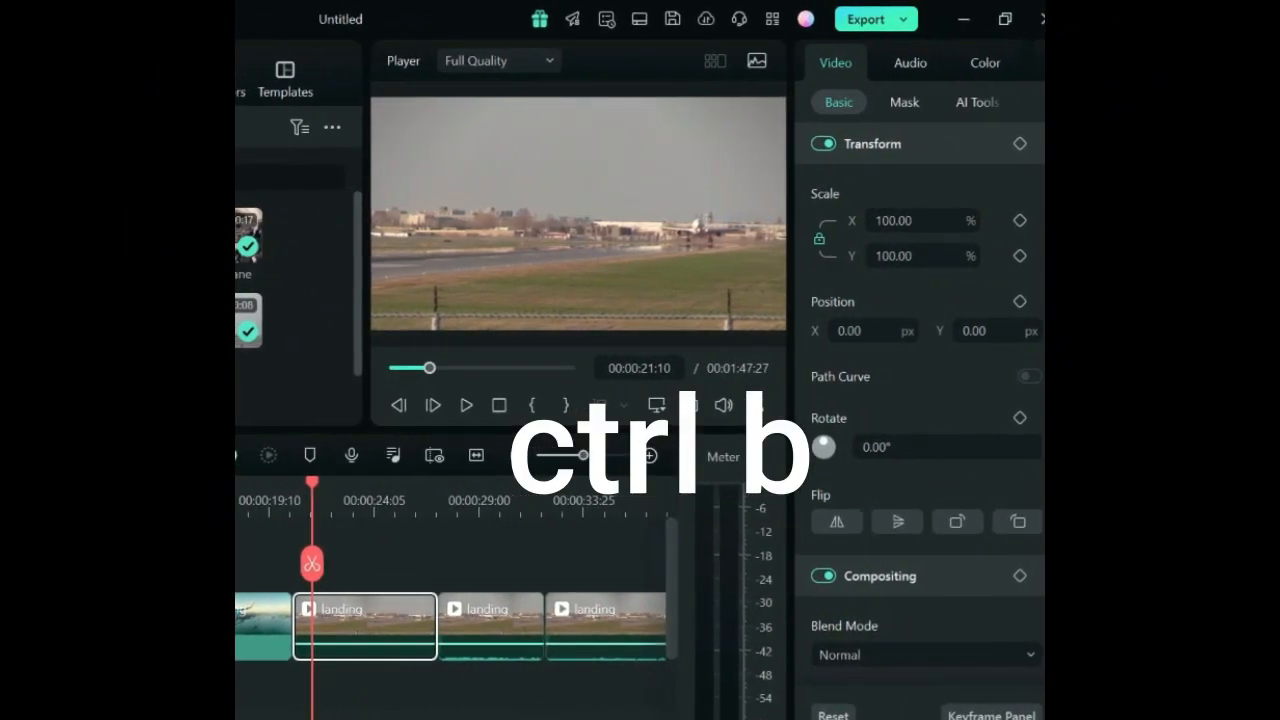
pyautogui.hotkey('ctrl', 'b')
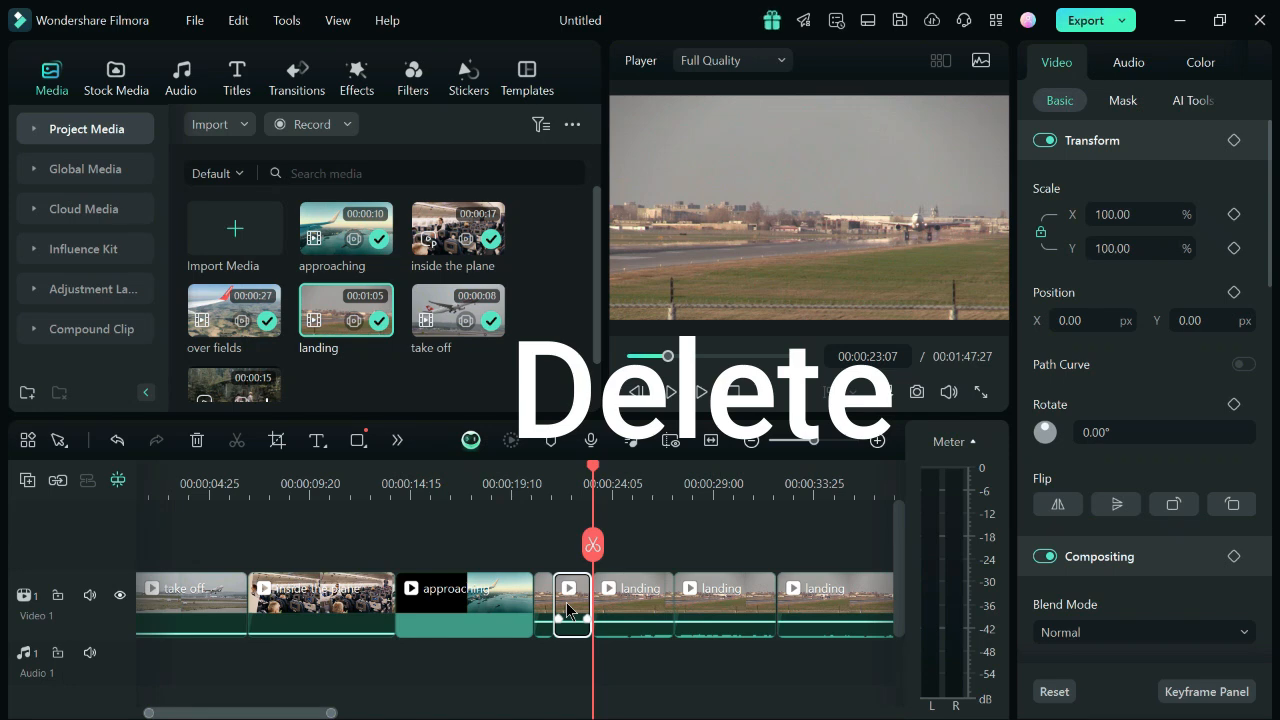
pyautogui.press('Delete')
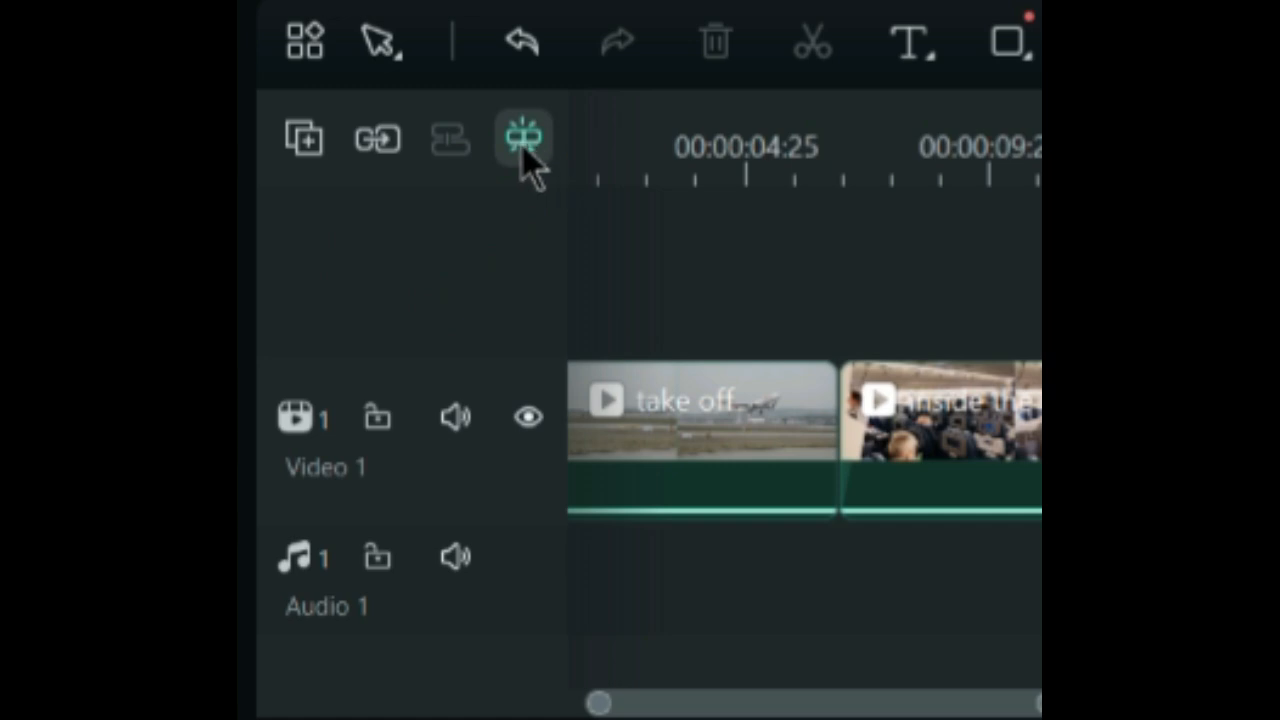
# Add a second video track and place the playhead at 00:00:12:18 over the inside the plane clip.
pyautogui.click(304, 138)
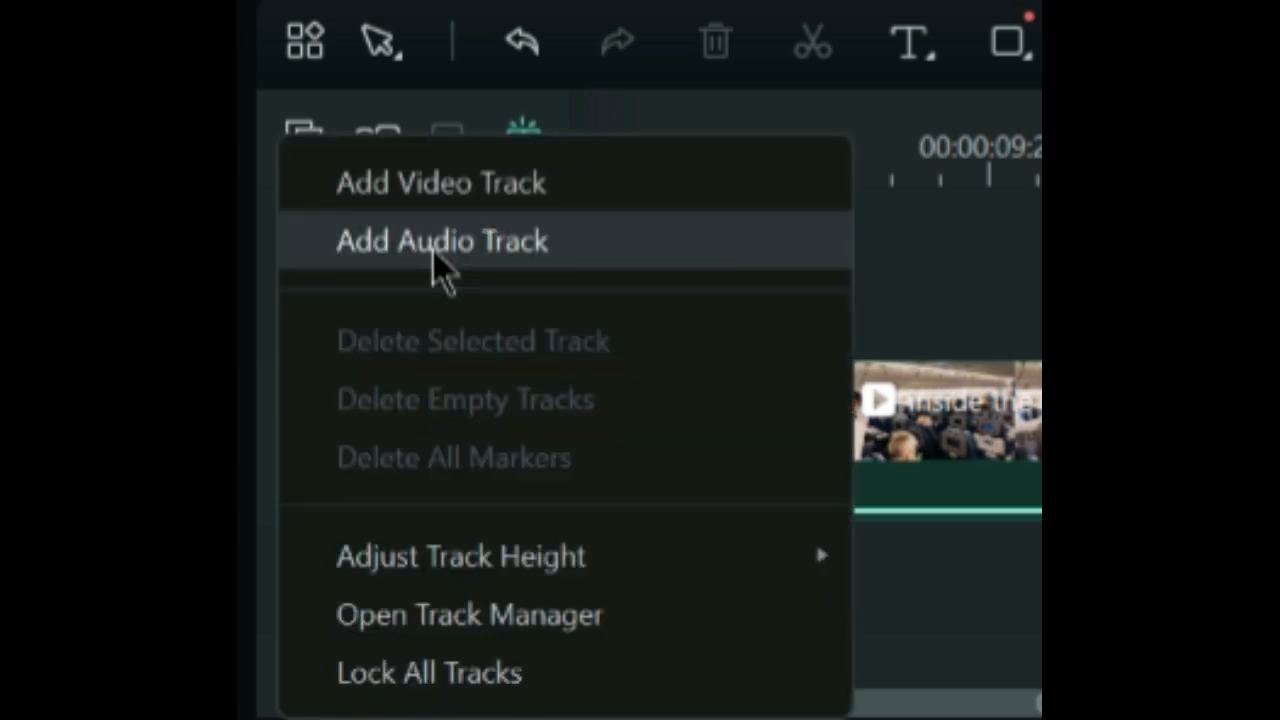
pyautogui.click(459, 195)
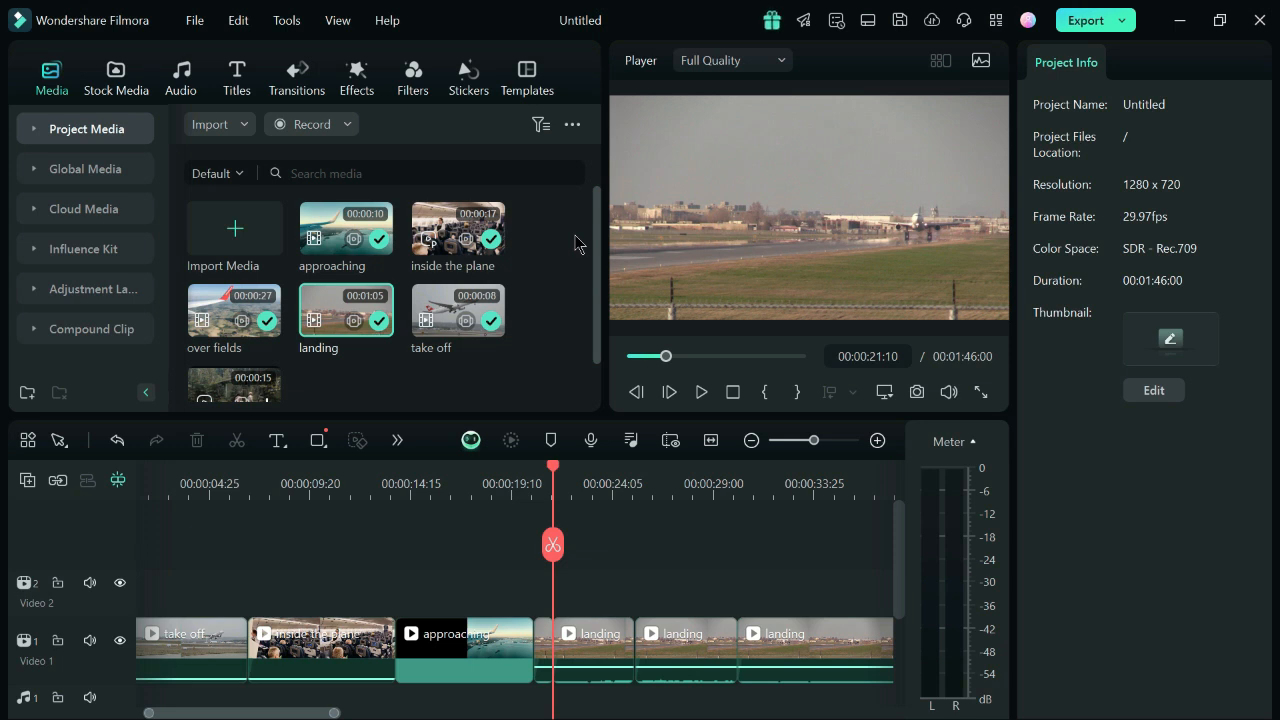
pyautogui.scroll(-1, 352, 380)
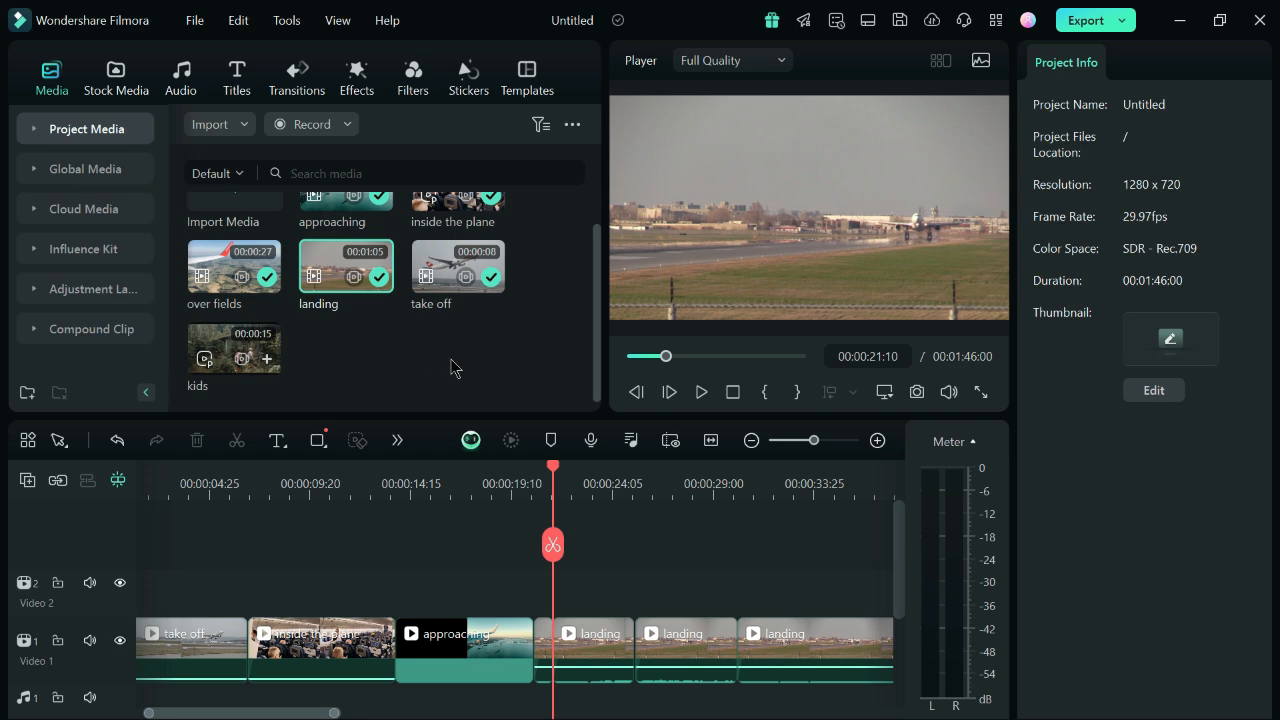
pyautogui.moveTo(553, 468); pyautogui.dragTo(367, 348)
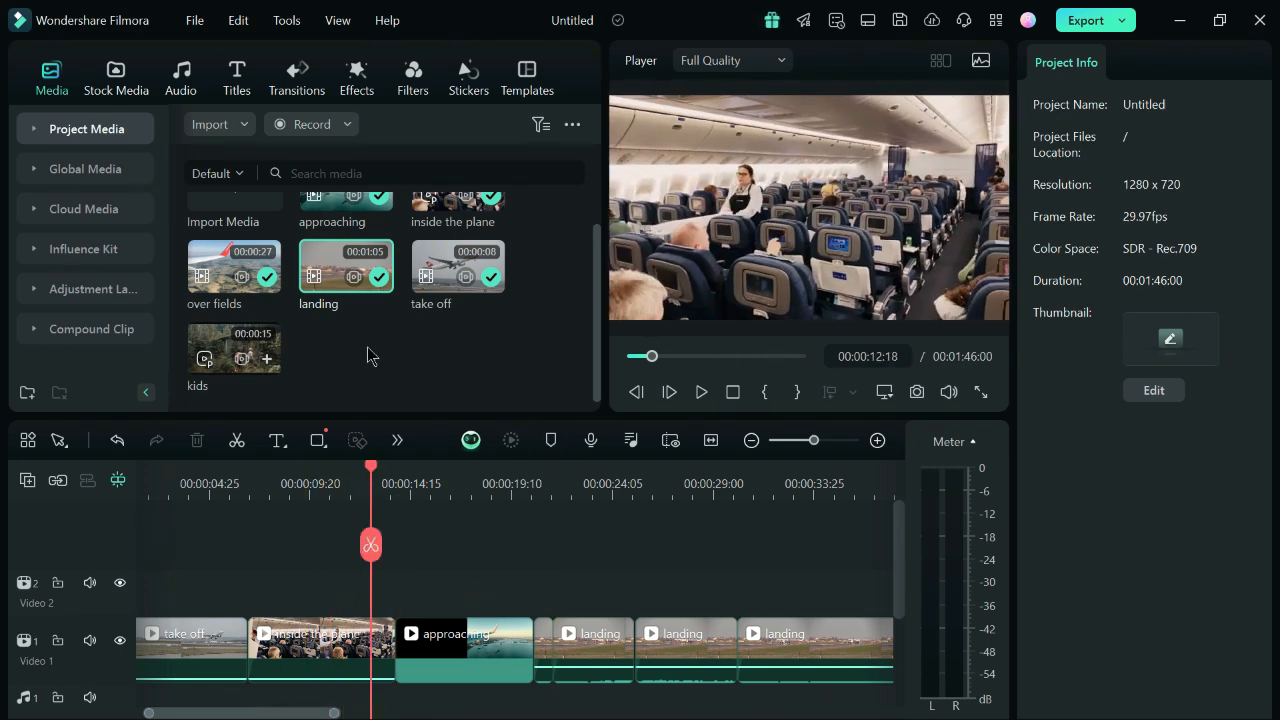
# Import 3740041-uhd_3840_2160_24fps, place it on the second video track, and match the project settings to its 2560 x 1440 24fps.
pyautogui.click(266, 190)
pyautogui.click(266, 190)
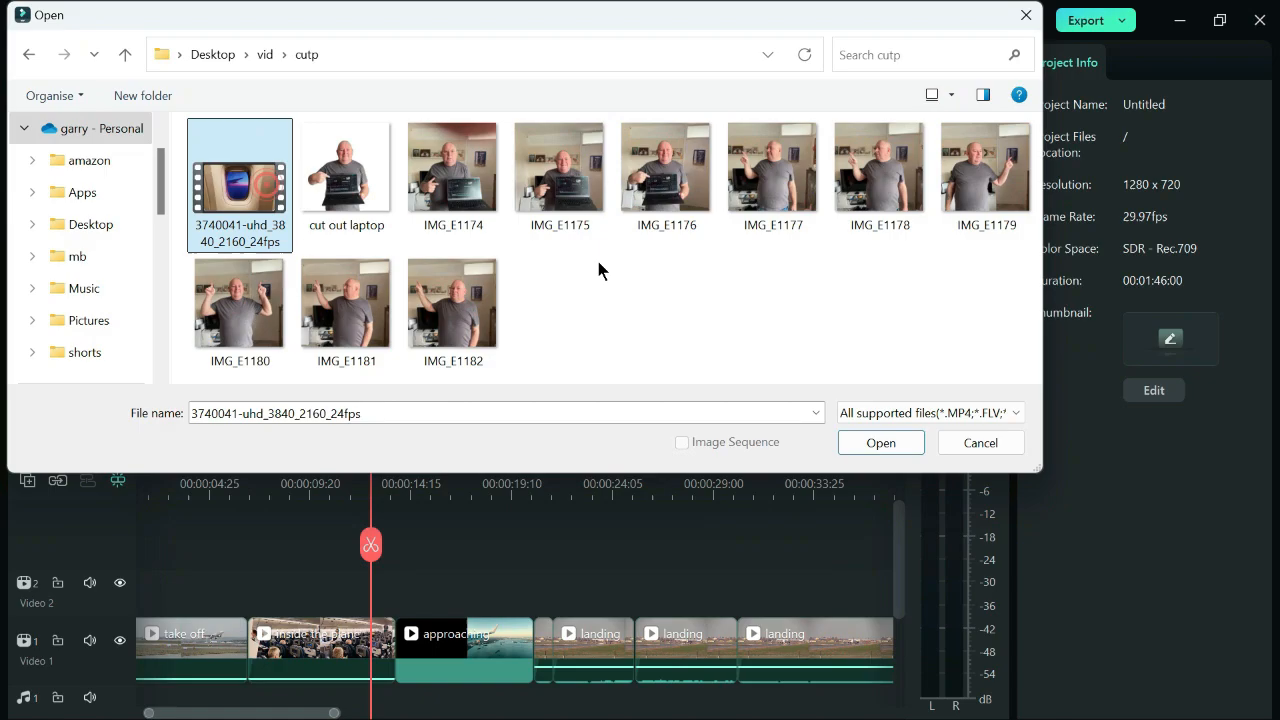
pyautogui.click(894, 445)
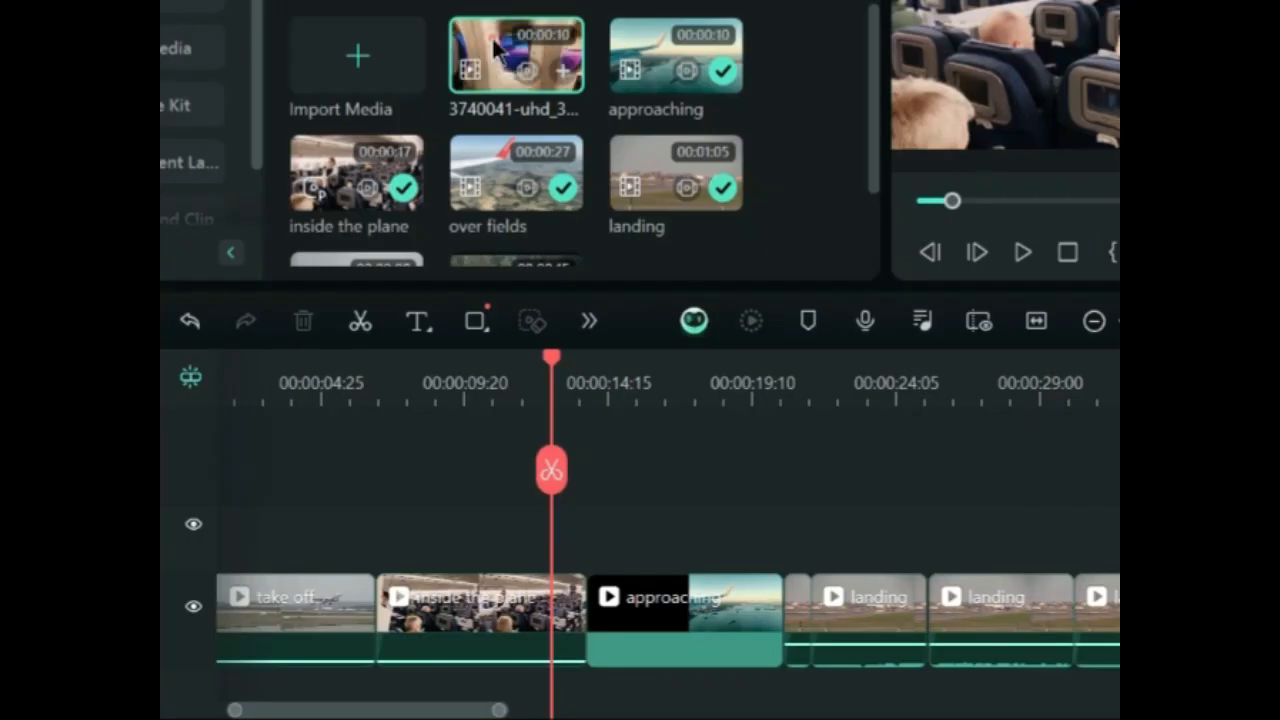
pyautogui.moveTo(495, 45); pyautogui.dragTo(518, 549)
pyautogui.moveTo(347, 601); pyautogui.dragTo(347, 601)
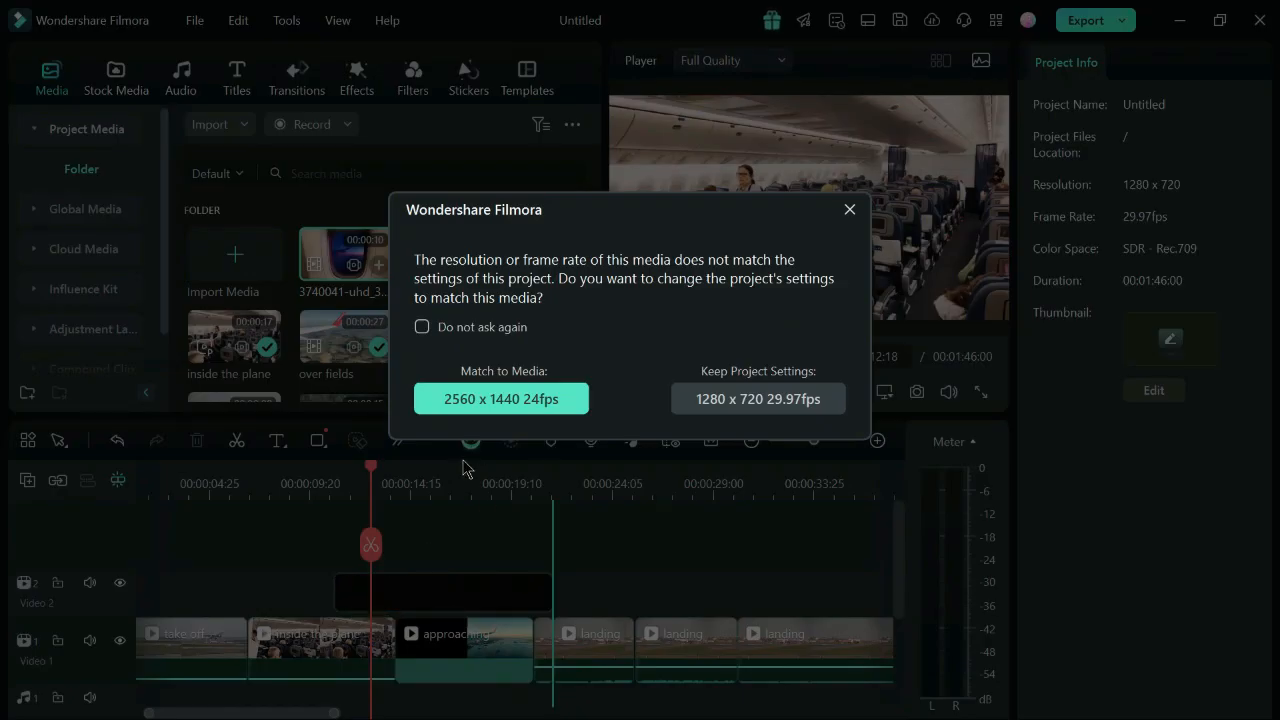
pyautogui.click(469, 468)
# Play back the timeline from about 00:00:06:19 through the plane window overlay, pausing at 00:00:24:06.
pyautogui.moveTo(248, 483); pyautogui.dragTo(238, 483)
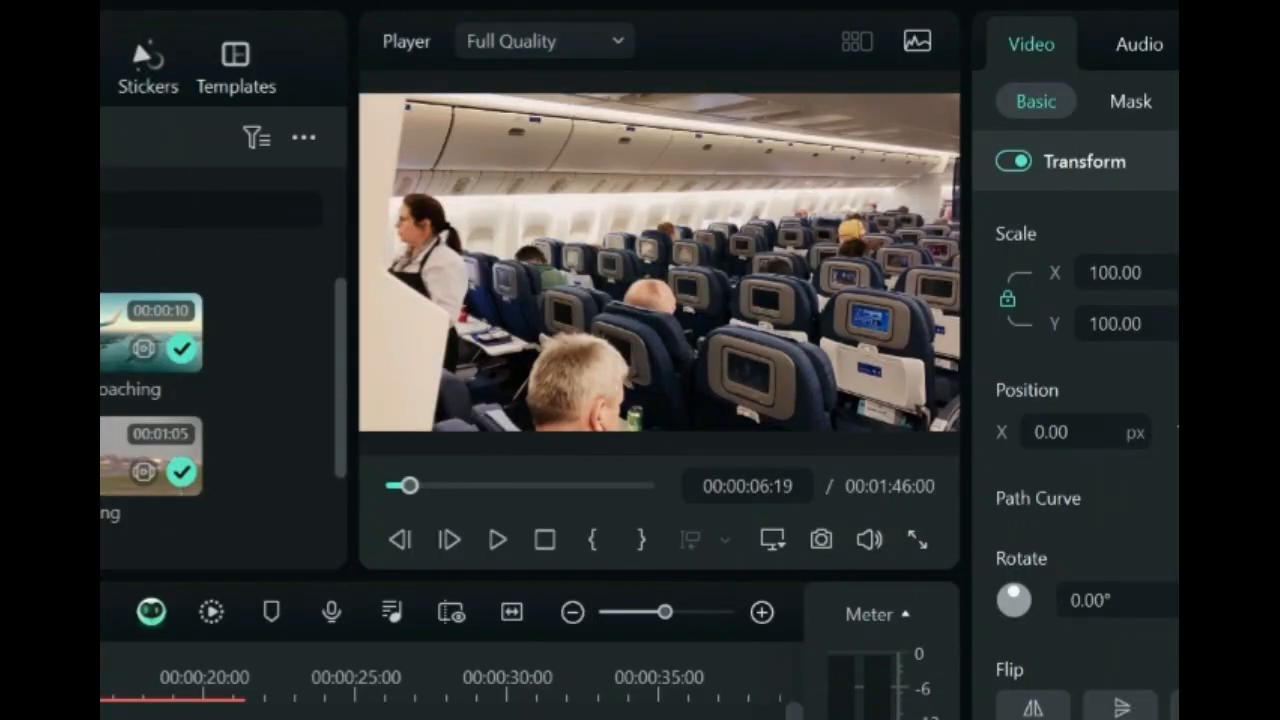
pyautogui.click(498, 540)
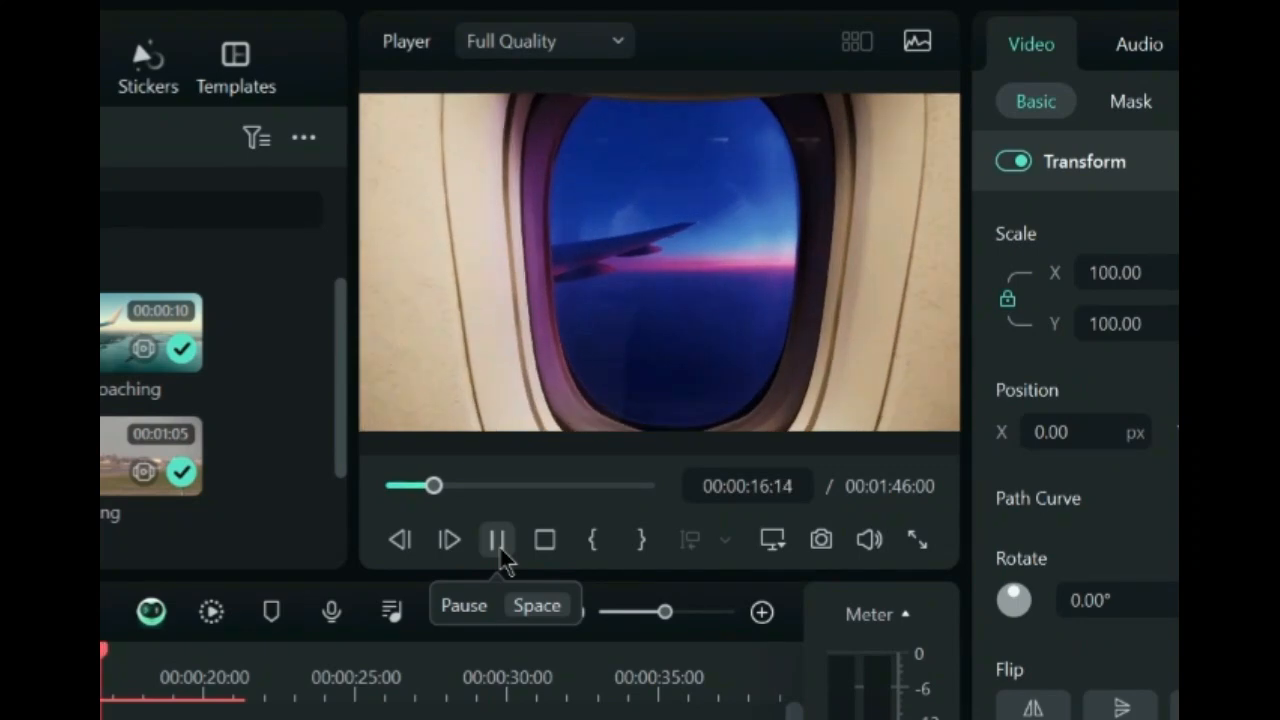
pyautogui.click(497, 540)
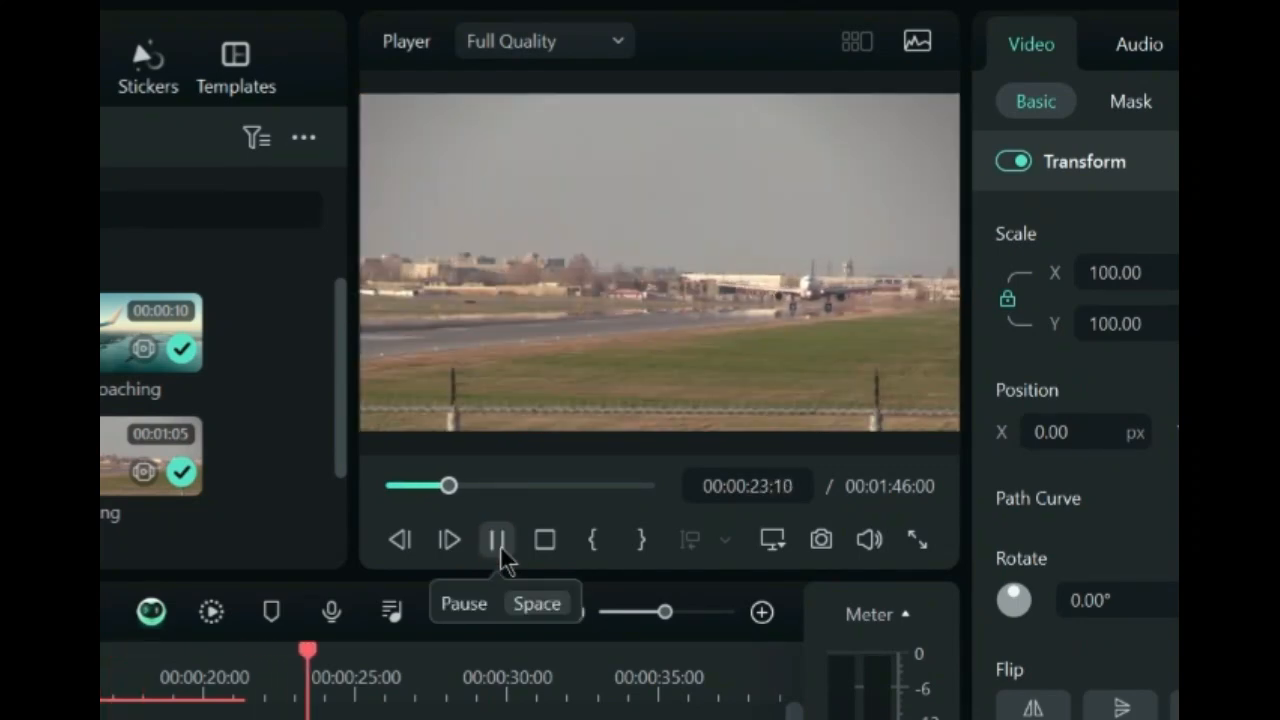
pyautogui.click(497, 540)
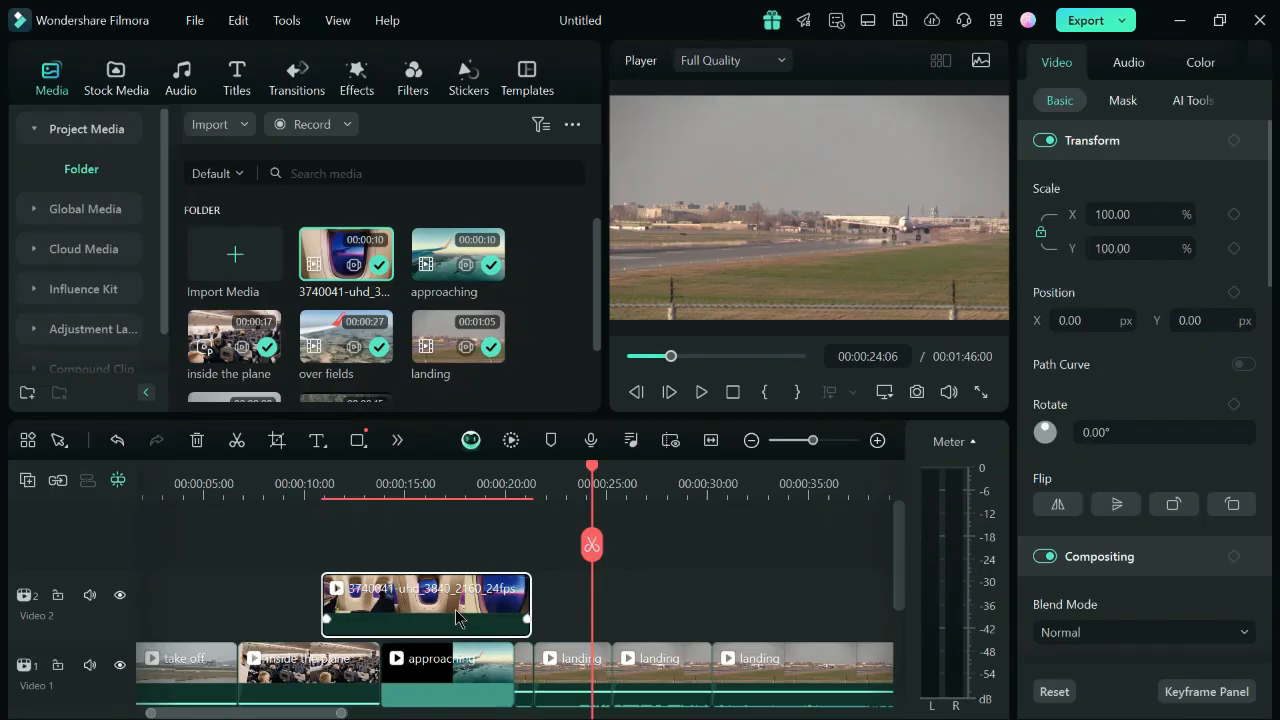
# Shift the plane window clip slightly earlier and trim both ends so it spans about 11.5 to 16.5 seconds.
pyautogui.moveTo(460, 620); pyautogui.dragTo(442, 618)
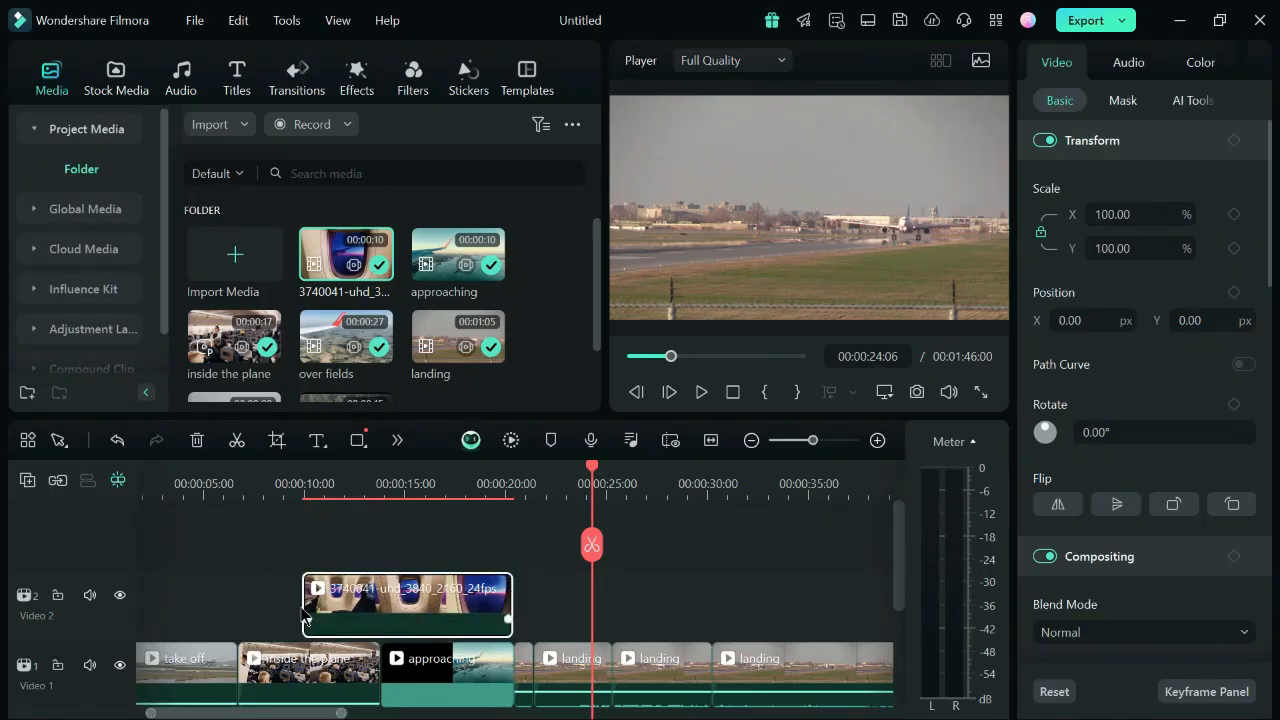
pyautogui.moveTo(303, 604); pyautogui.dragTo(335, 604)
pyautogui.moveTo(515, 622); pyautogui.dragTo(434, 600)
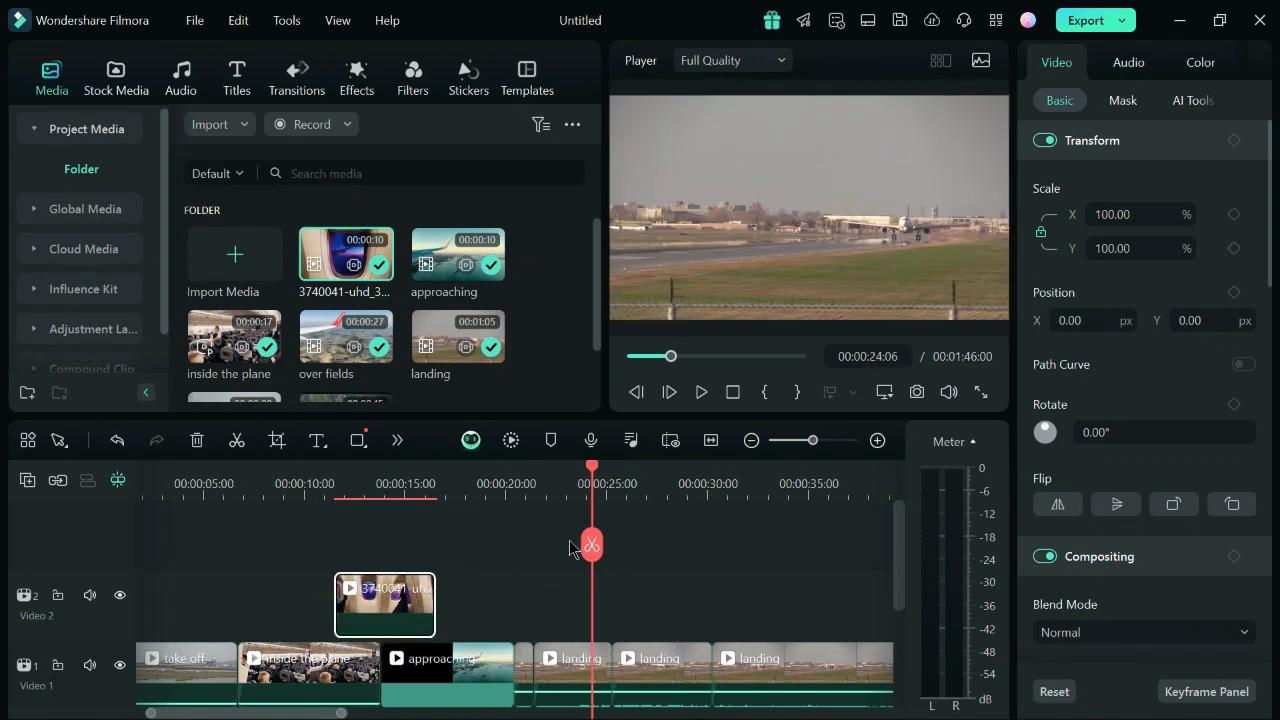
# Play back the trimmed plane window overlay from just before the 10-second mark, pausing at 00:00:20:23, and deselect the clip.
pyautogui.moveTo(592, 470); pyautogui.dragTo(293, 470)
pyautogui.click(701, 394)
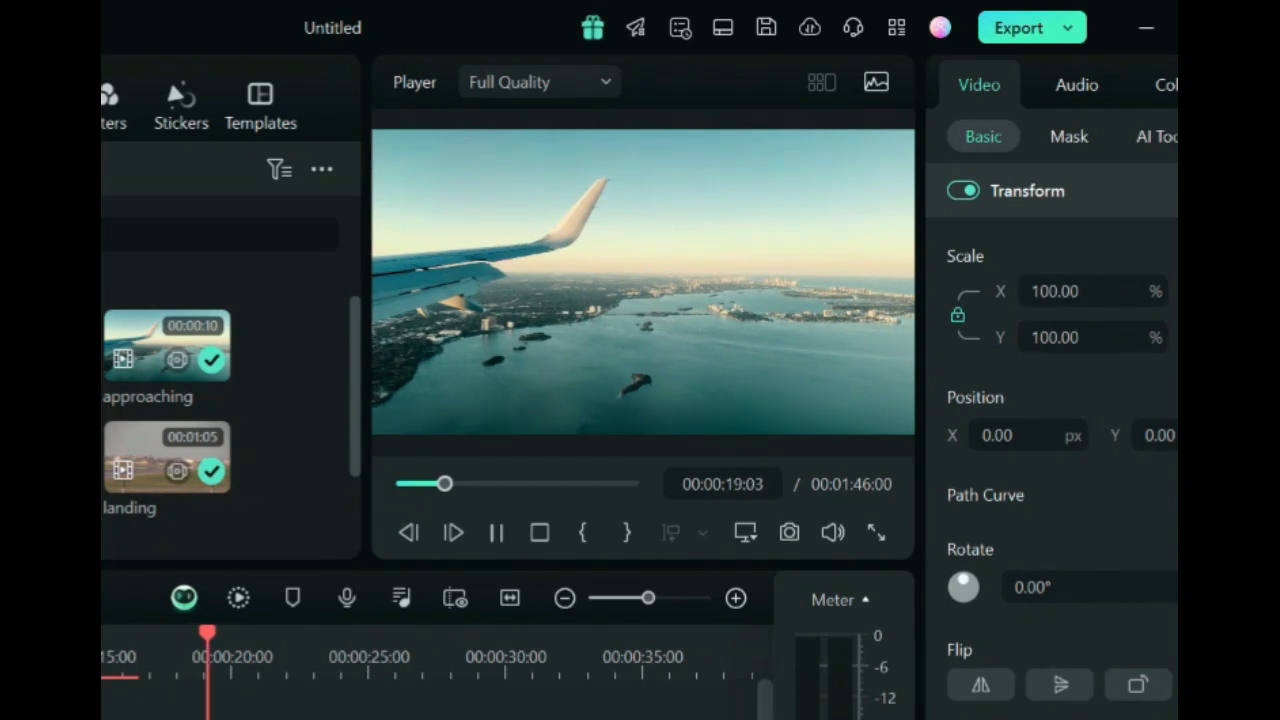
pyautogui.click(498, 534)
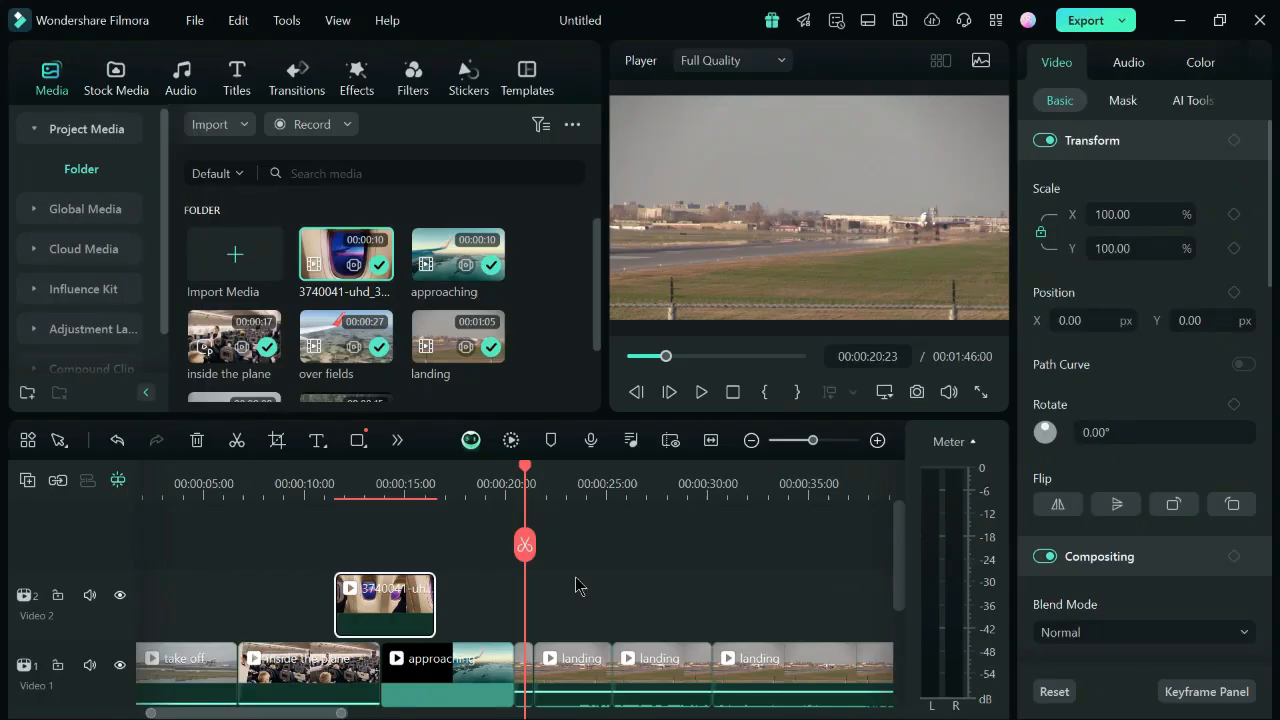
pyautogui.scroll(-1, 575, 585)
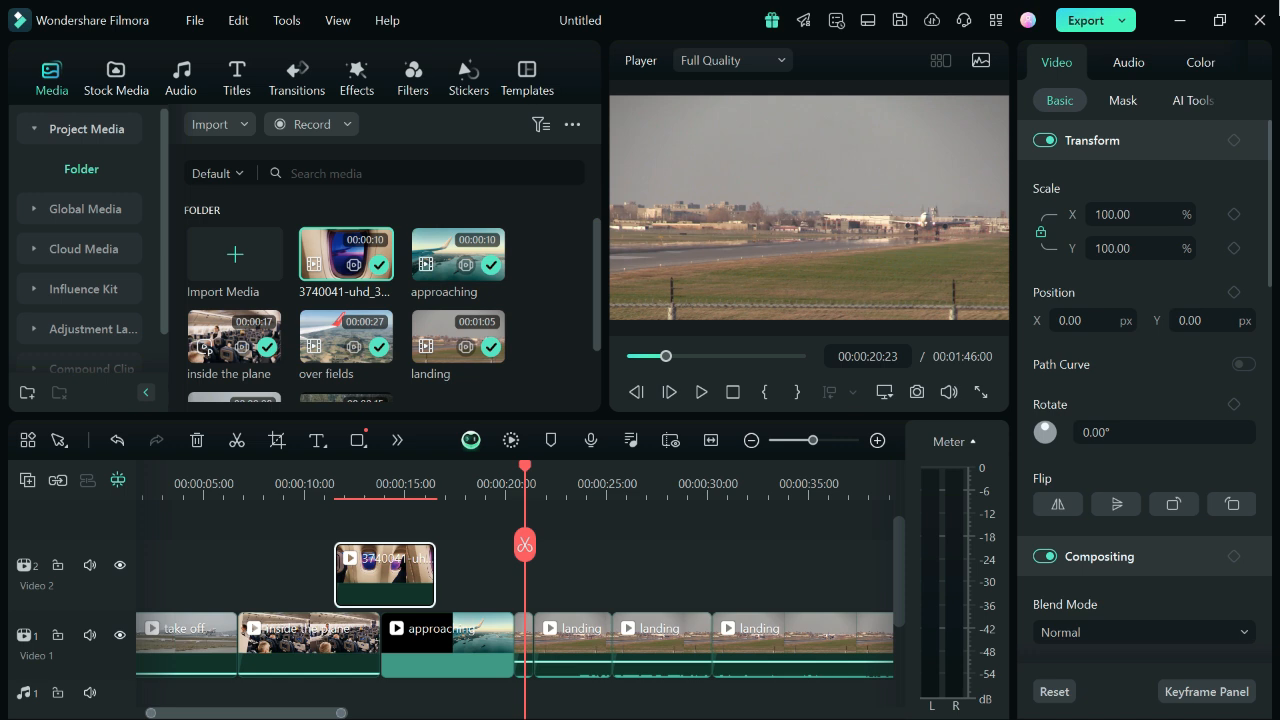
pyautogui.click(650, 571)
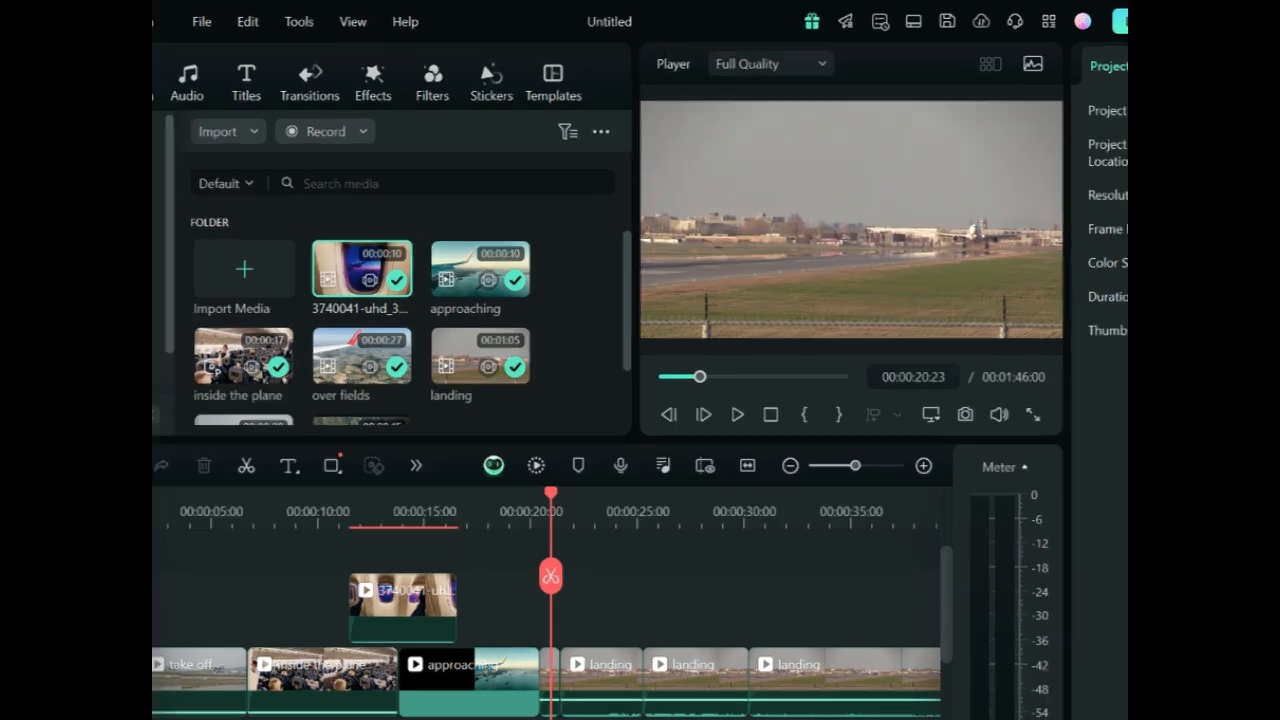
# Open the export settings and name the local output "holiday flight".
pyautogui.click(1121, 21)
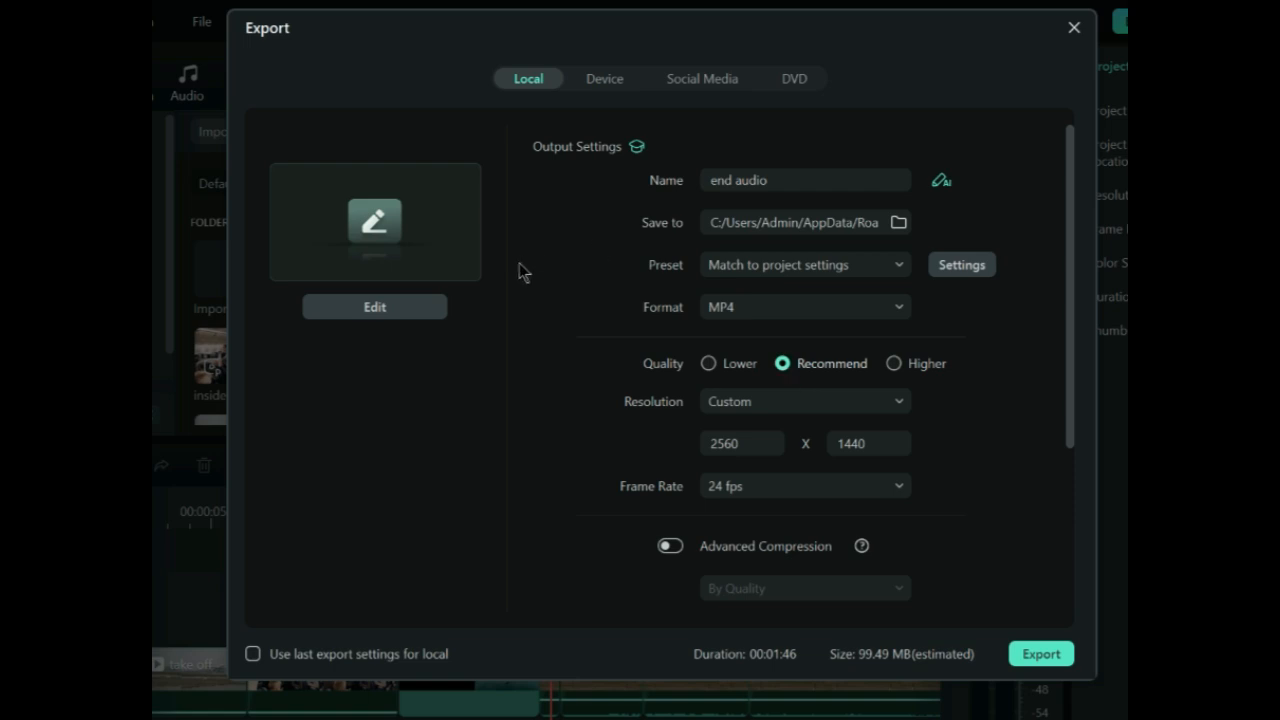
pyautogui.click(792, 180)
pyautogui.doubleClick(793, 180)
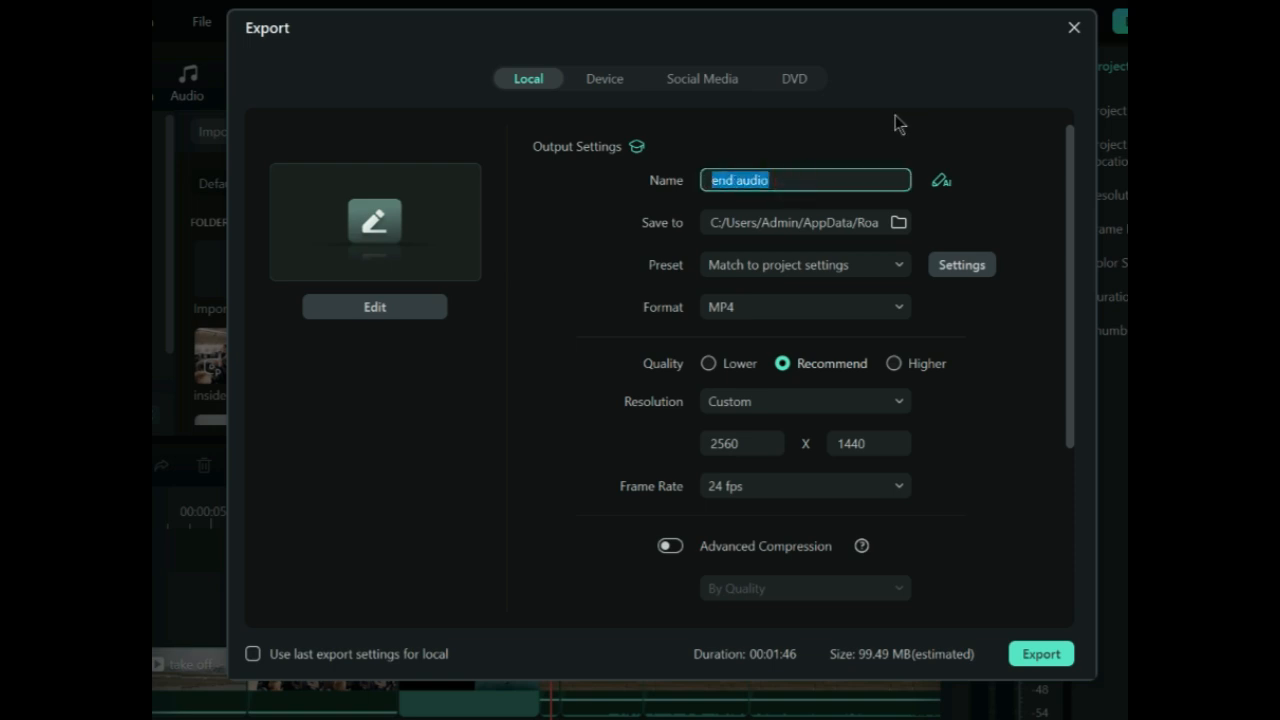
pyautogui.write('holi')
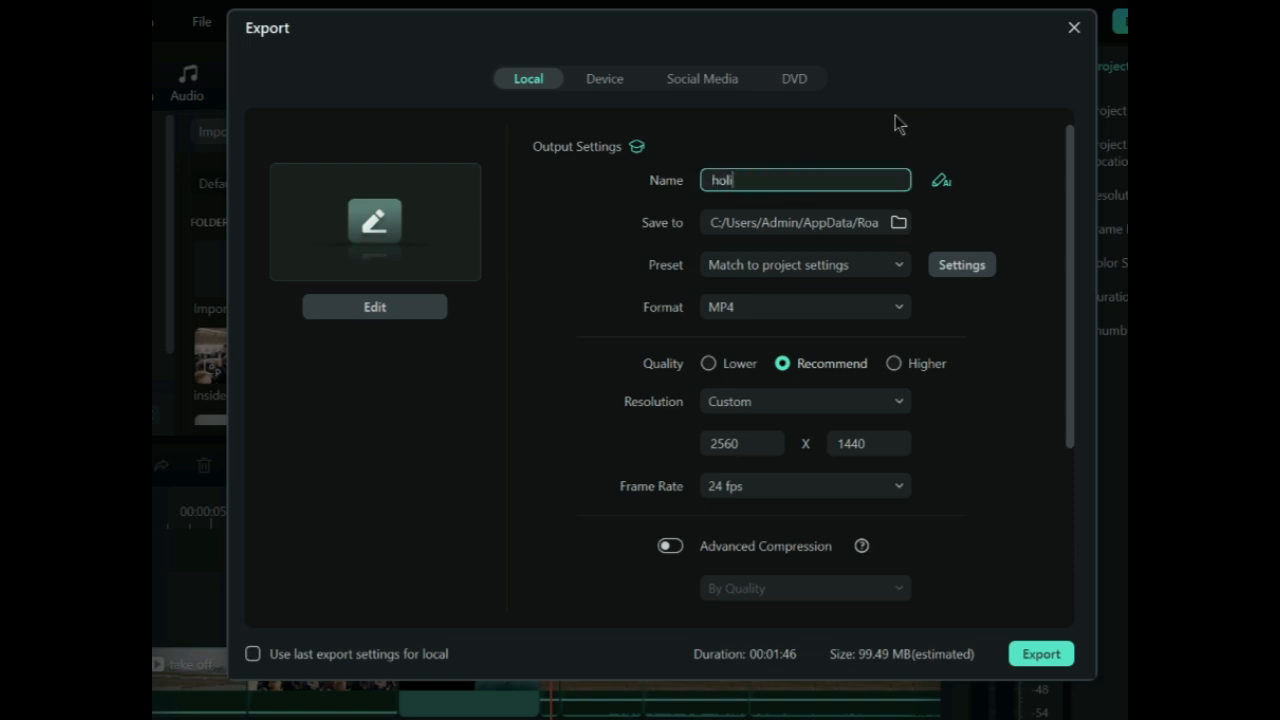
pyautogui.write('day flight')
# Switch to exporting for a device and name the output "holiday flight".
pyautogui.click(604, 78)
pyautogui.click(771, 185)
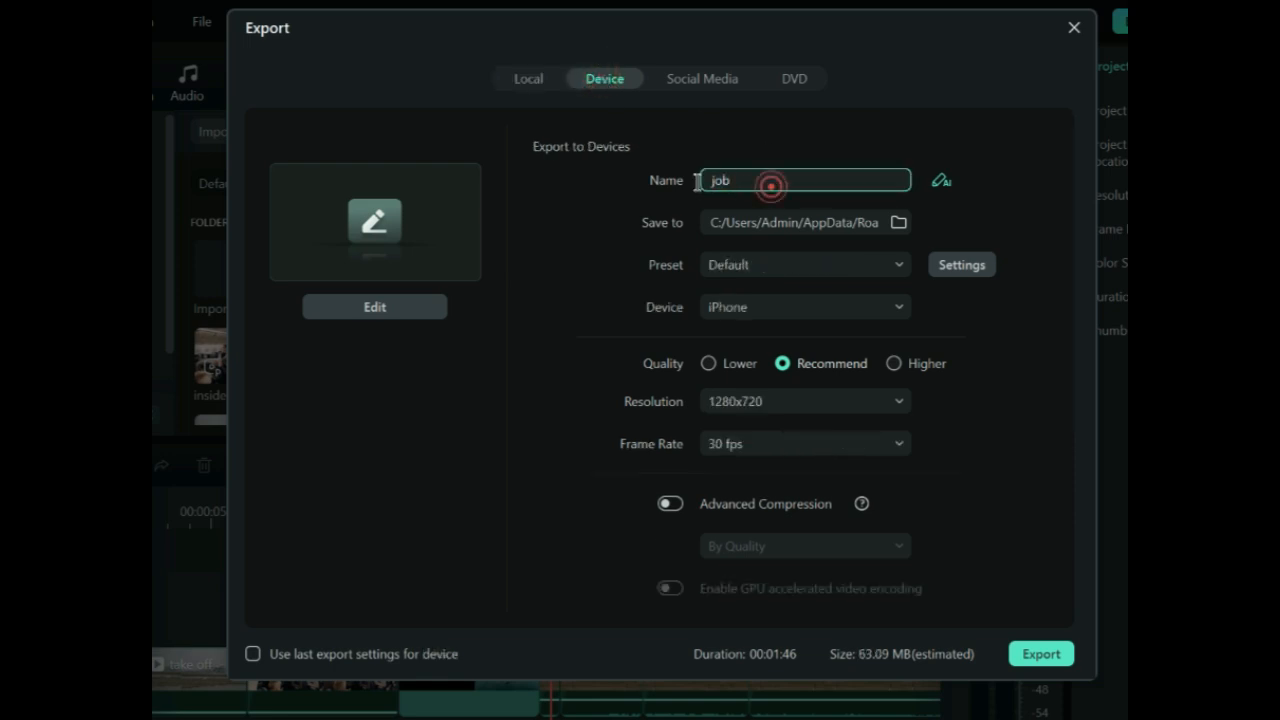
pyautogui.doubleClick(737, 180)
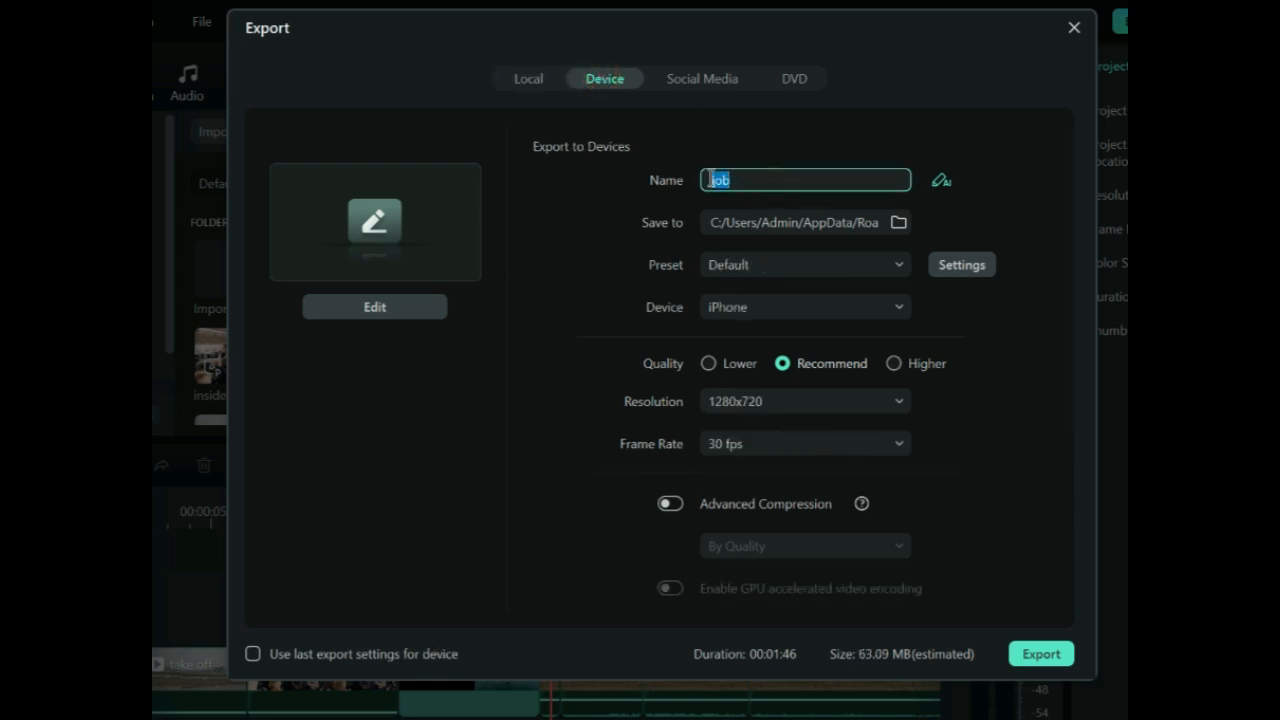
pyautogui.write('holiday flight')
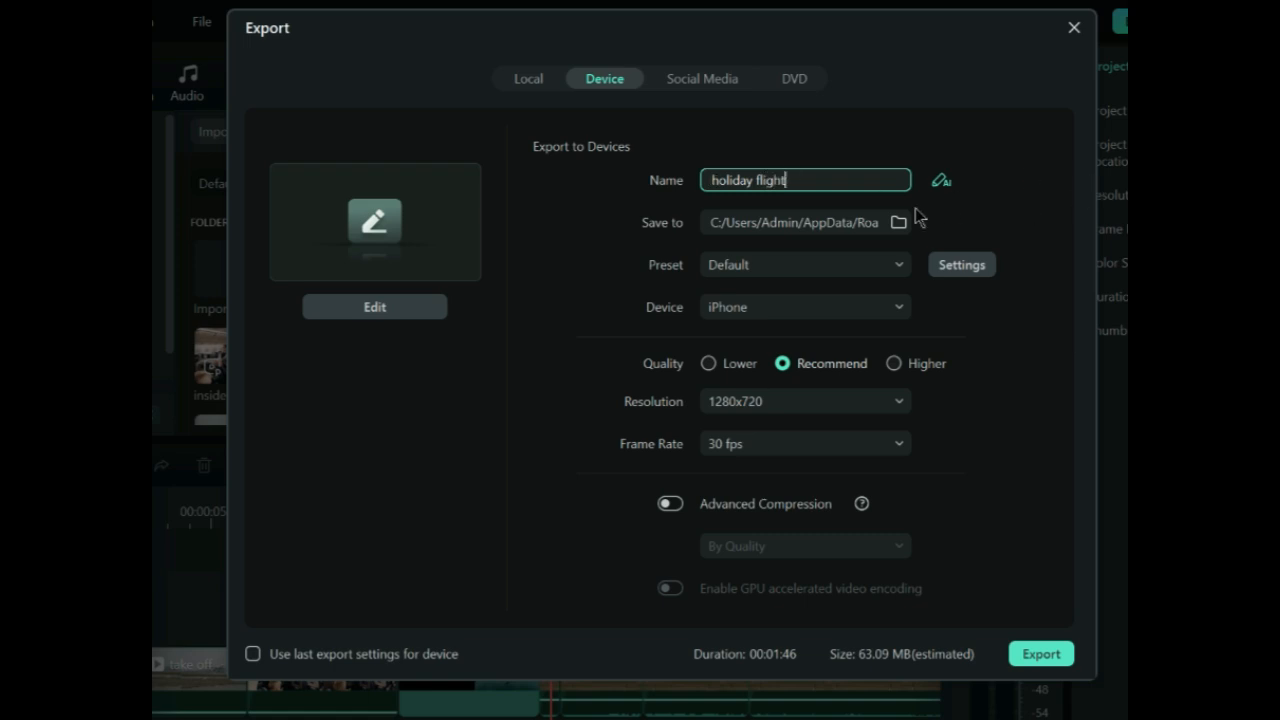
# Open and dismiss the save folder chooser, and export the holiday flight video for iPhone, closing the export progress window.
pyautogui.click(879, 227)
pyautogui.moveTo(877, 227); pyautogui.dragTo(882, 226)
pyautogui.click(902, 223)
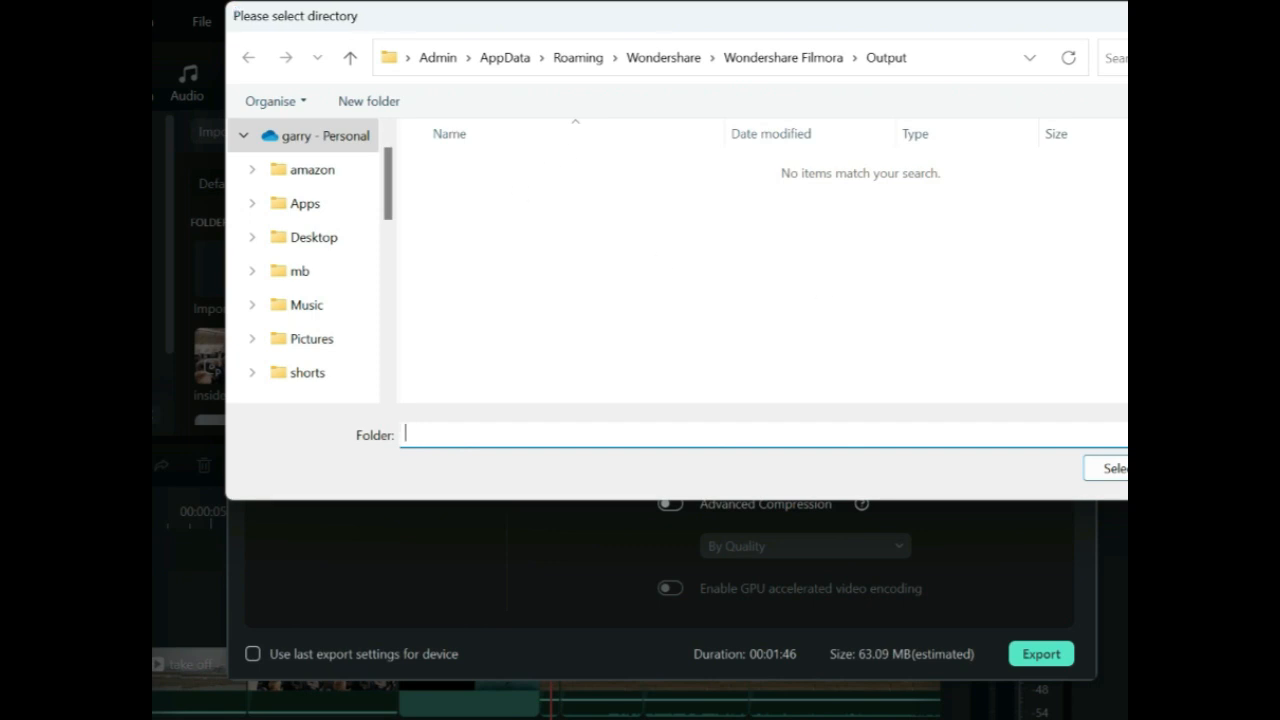
pyautogui.click(1240, 468)
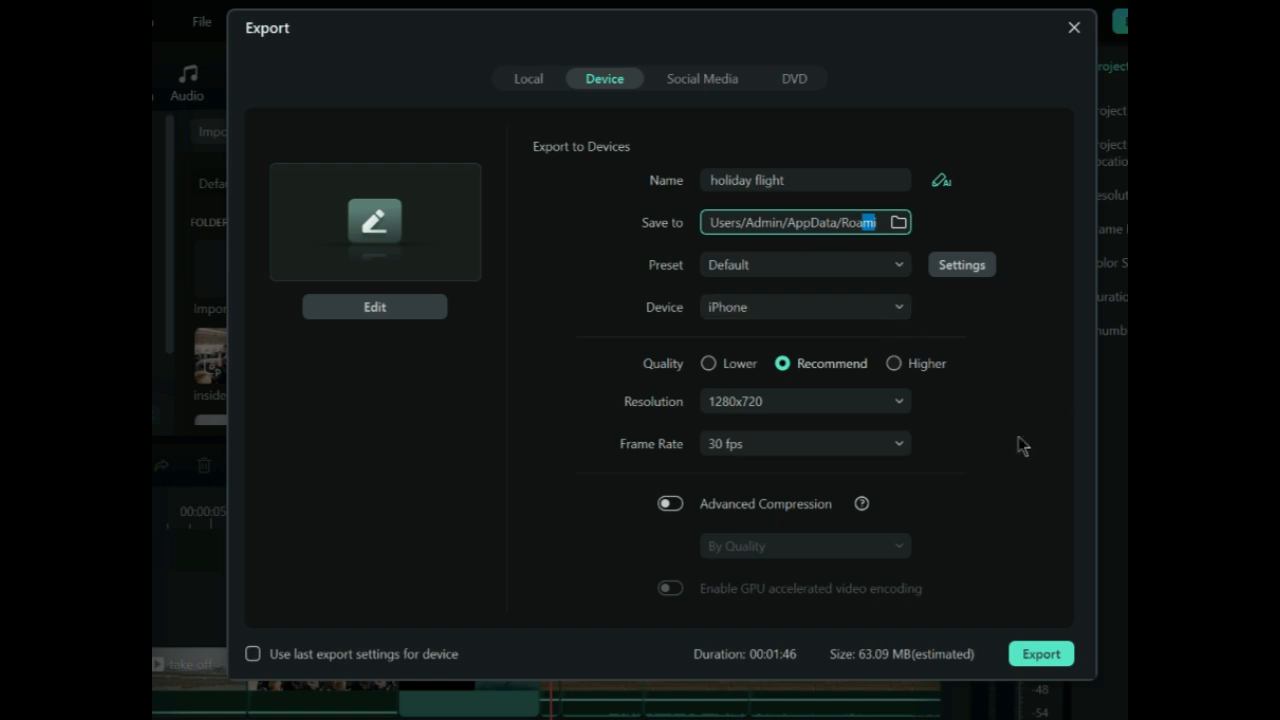
pyautogui.click(1043, 656)
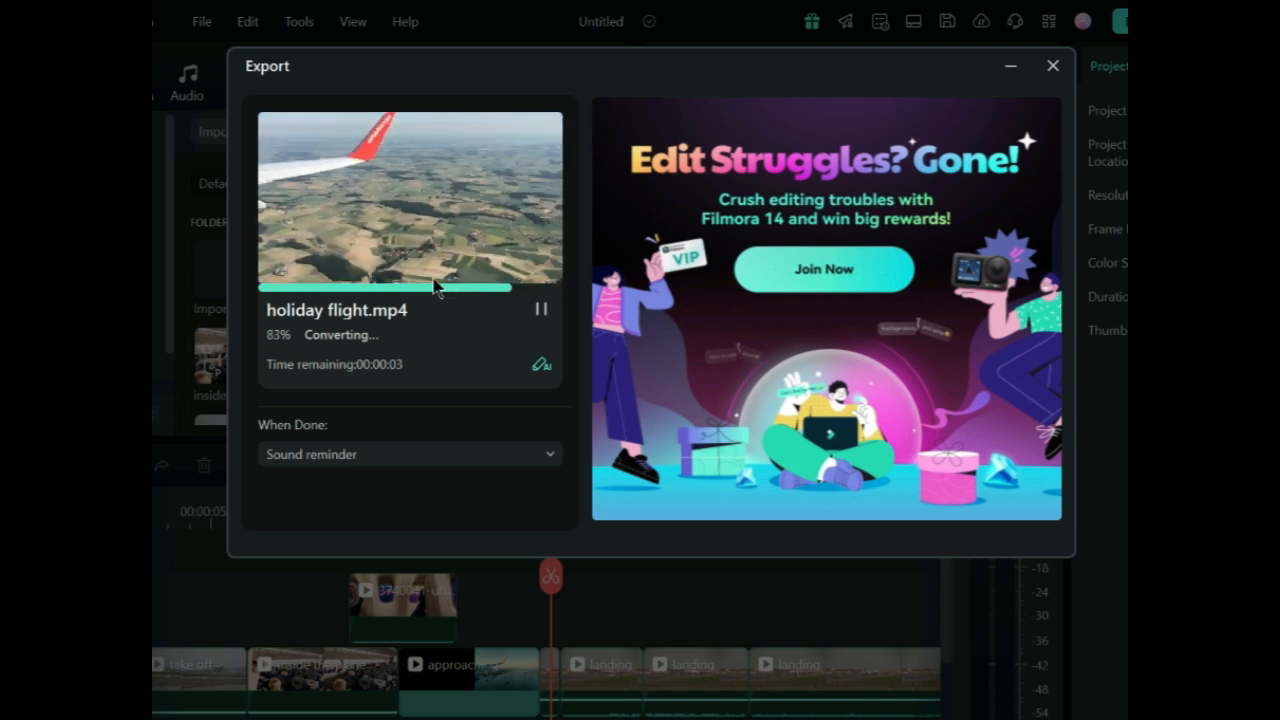
pyautogui.click(1053, 66)
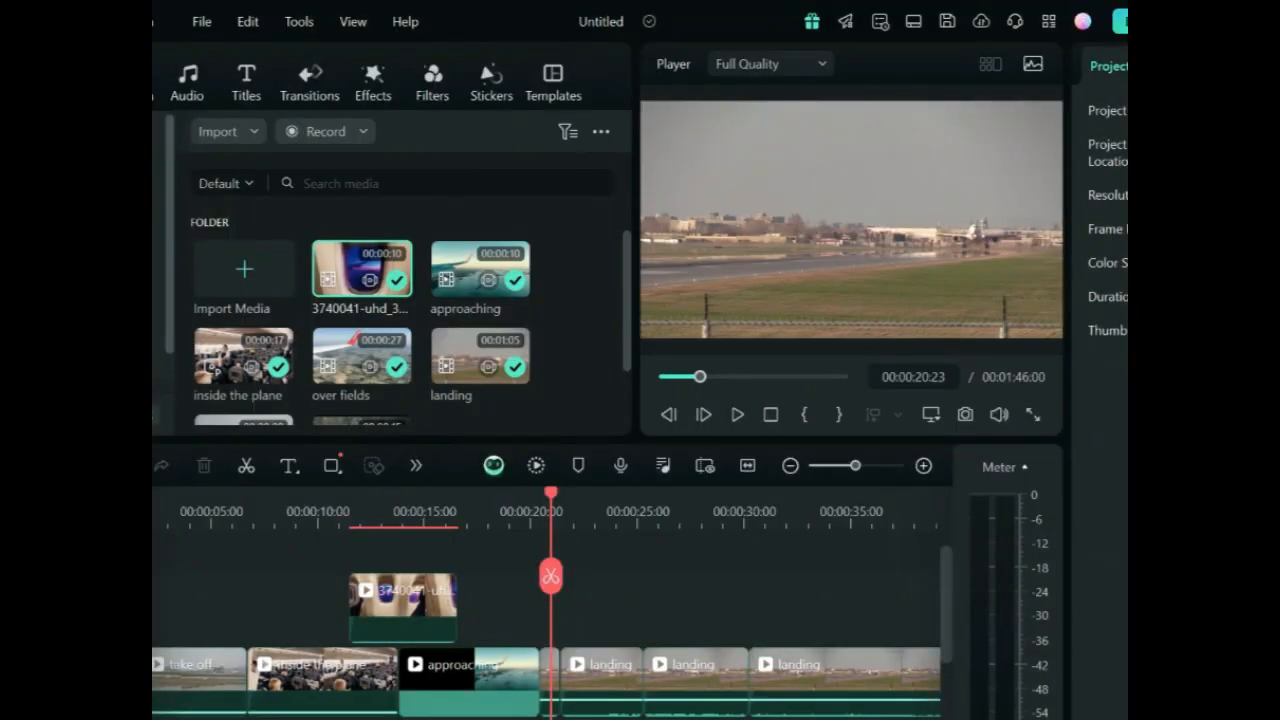
# Reopen the export settings, look through the local, device and social media options, and close them.
pyautogui.click(1121, 21)
pyautogui.click(1121, 106)
pyautogui.click(527, 80)
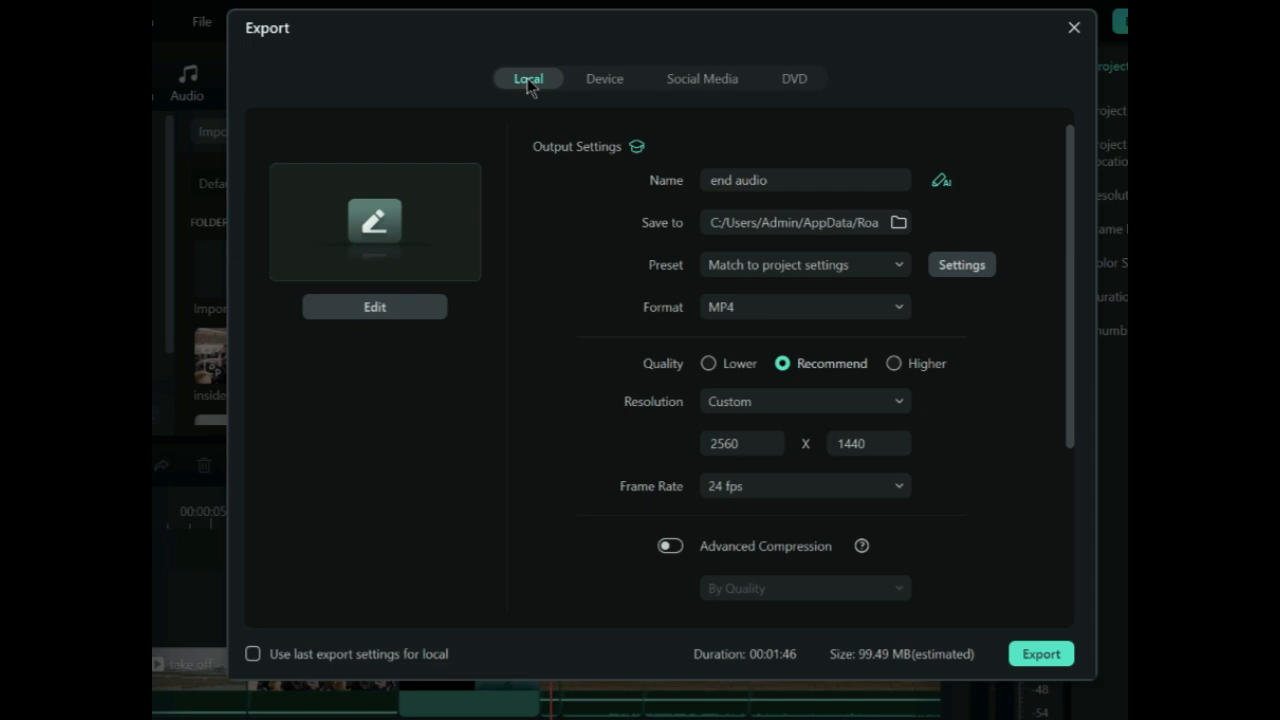
pyautogui.click(608, 86)
pyautogui.click(702, 79)
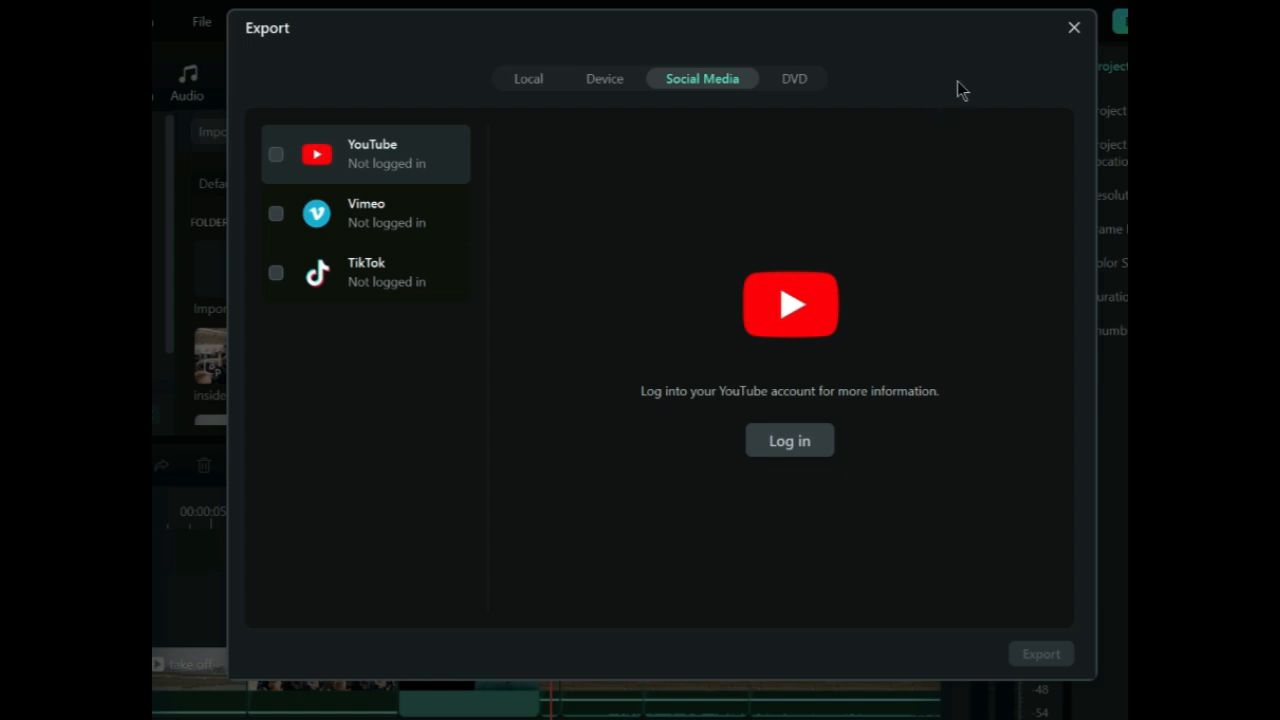
pyautogui.click(1074, 27)
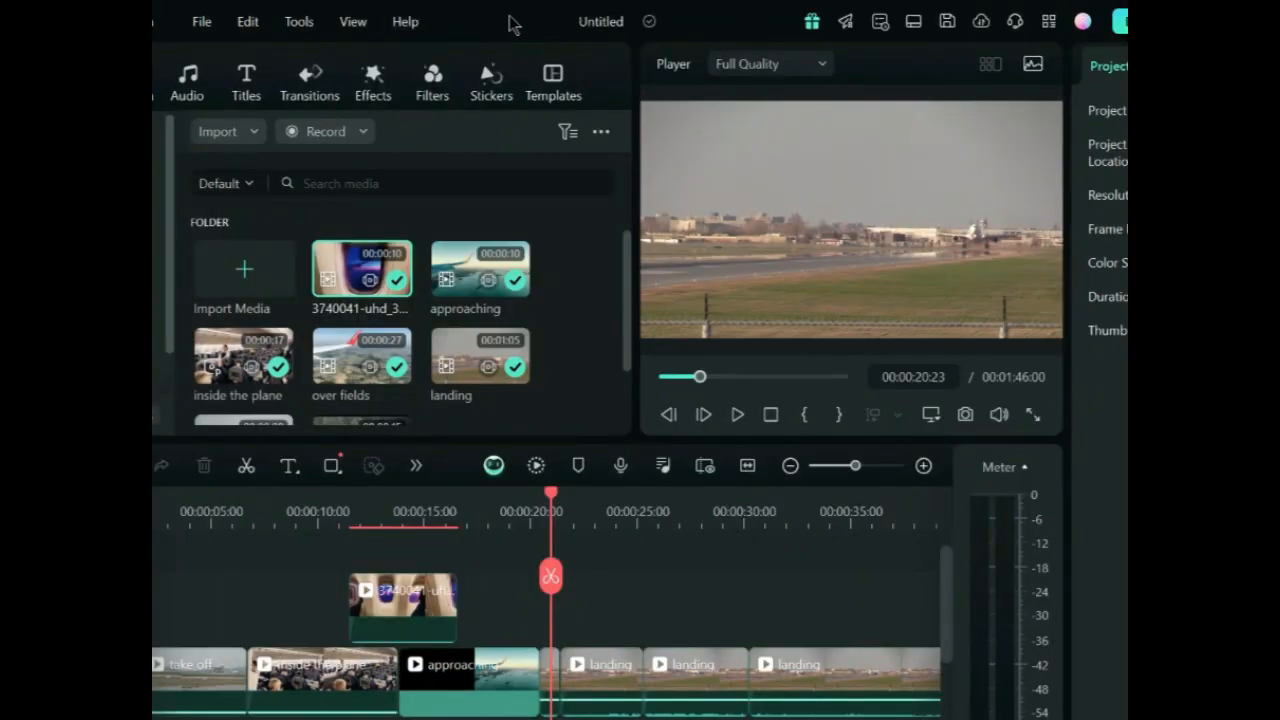